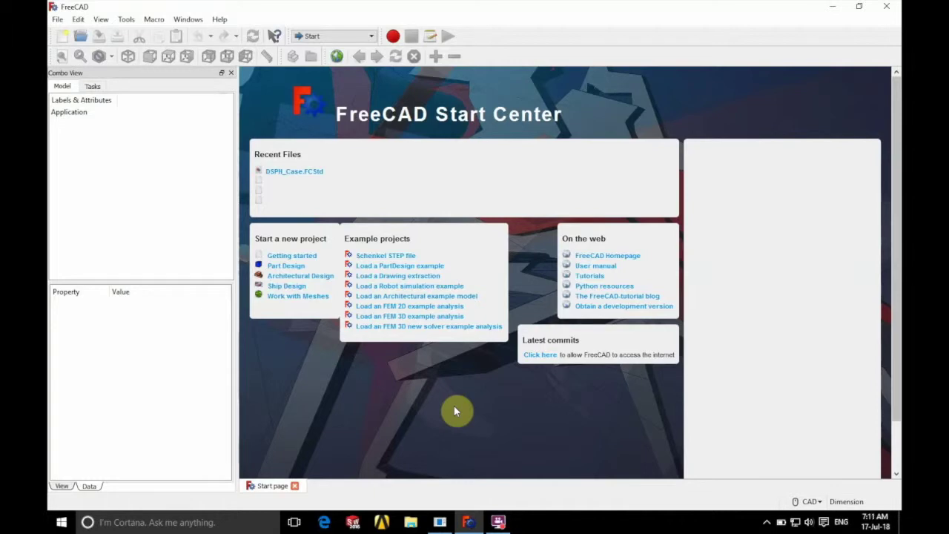
- Run the DesignSPHysics.py user macro from the Macros dialog
click(156, 22)
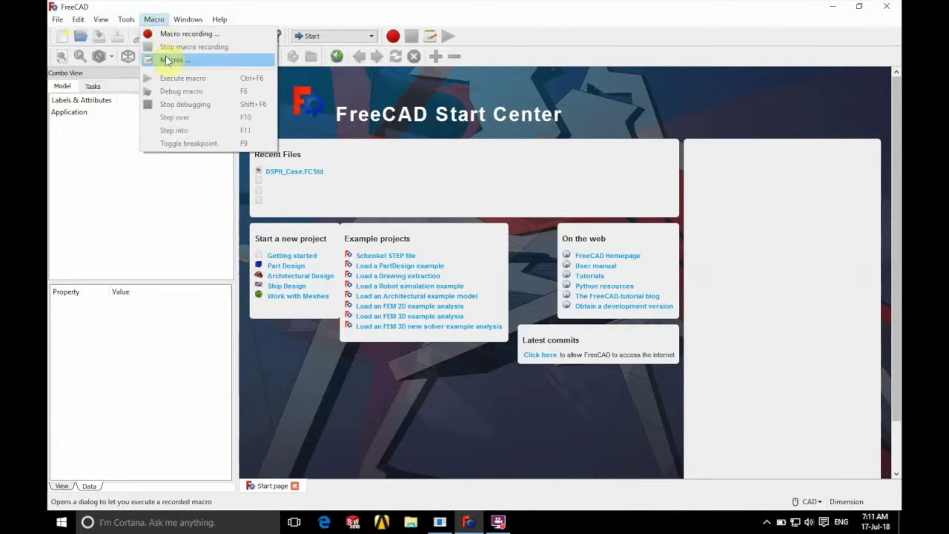
click(169, 60)
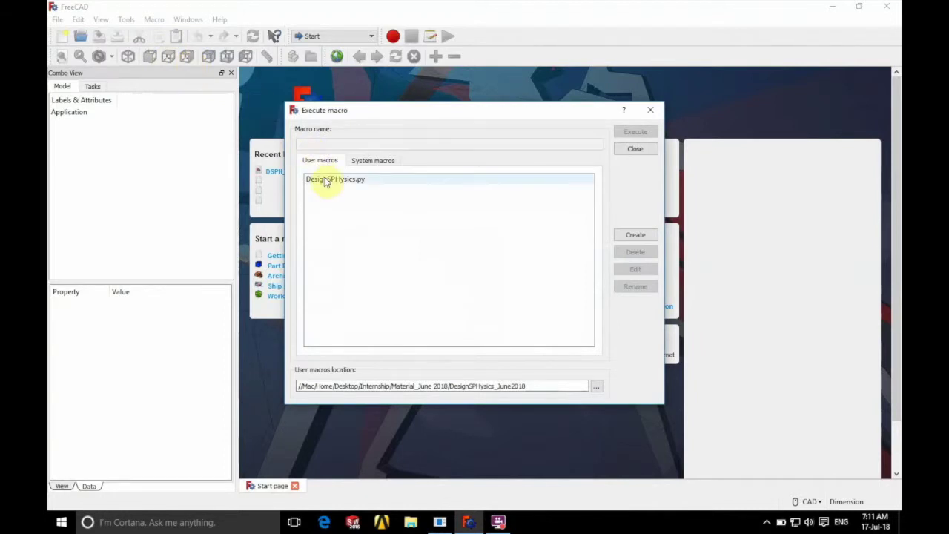
click(324, 182)
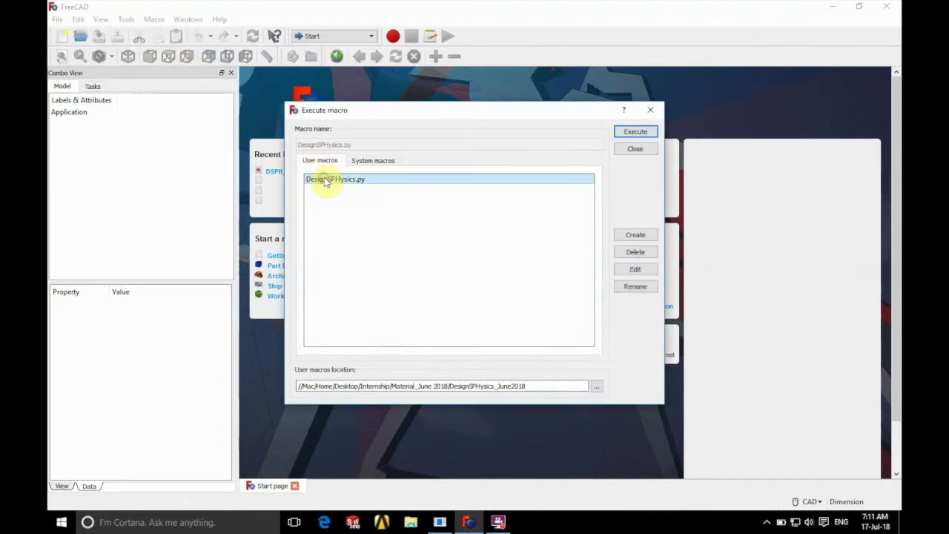
click(635, 131)
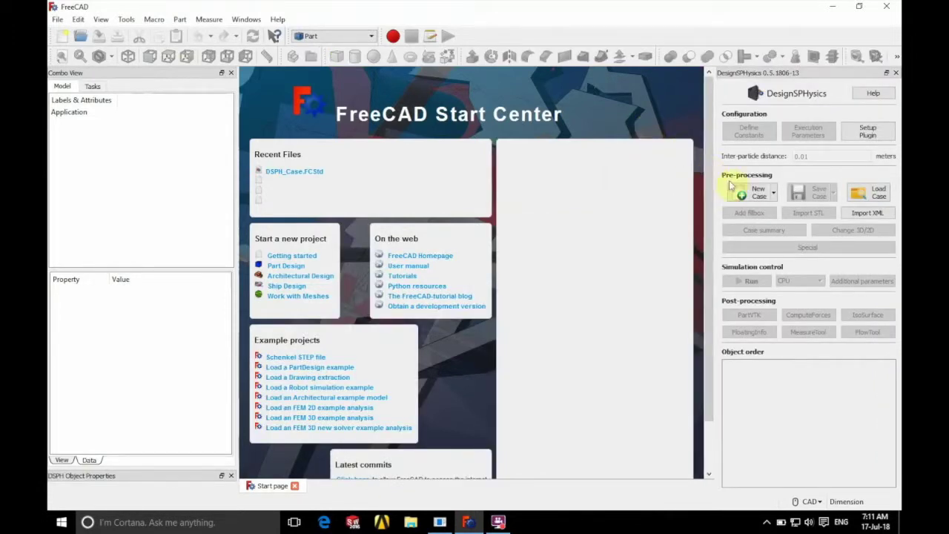
- Accept the DesignSPHysics executable and ParaView path settings, then create a new DSPH case
click(868, 132)
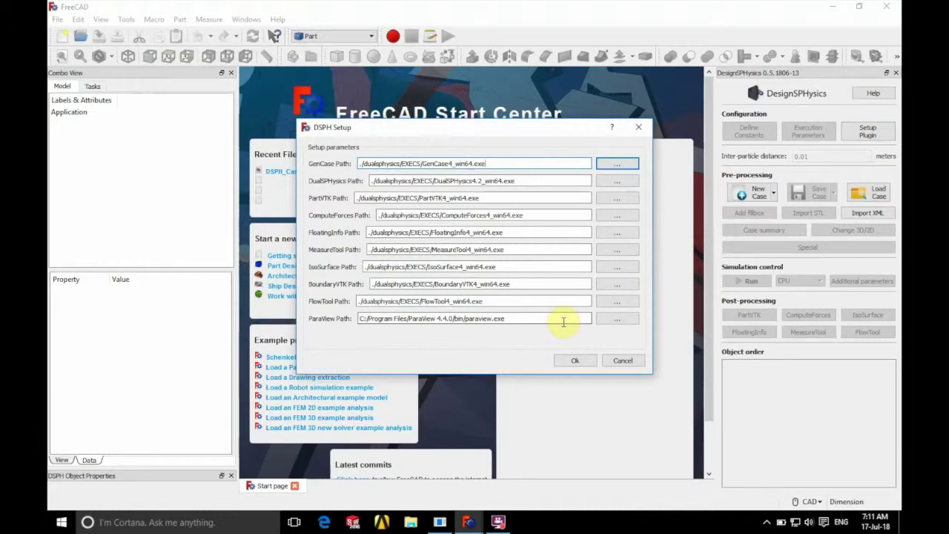
click(575, 362)
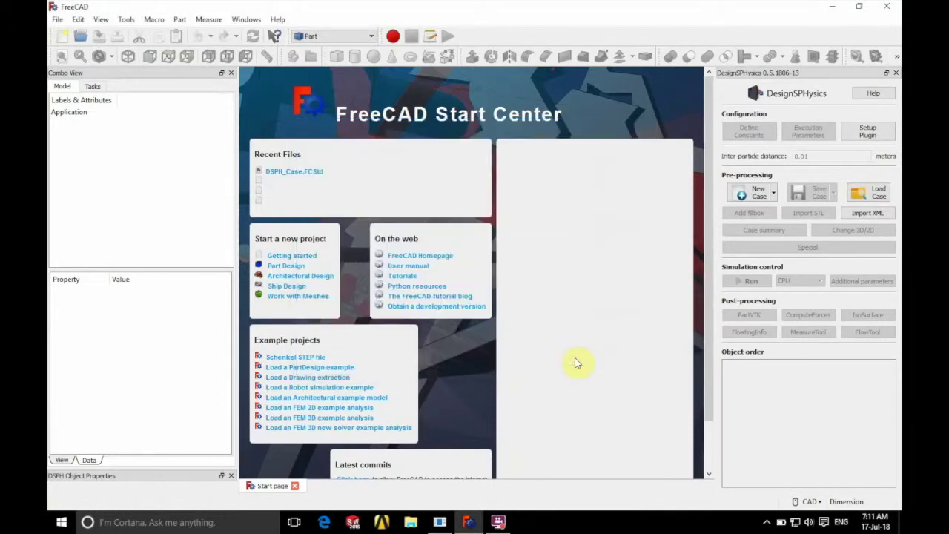
click(748, 194)
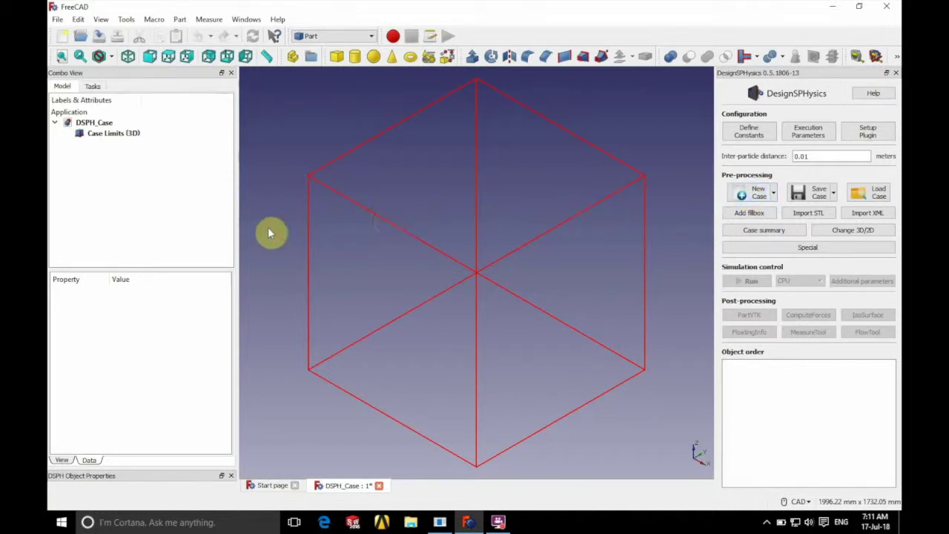
- Position the Case Limits box at x -2000, y -2000, z -50 mm
click(112, 135)
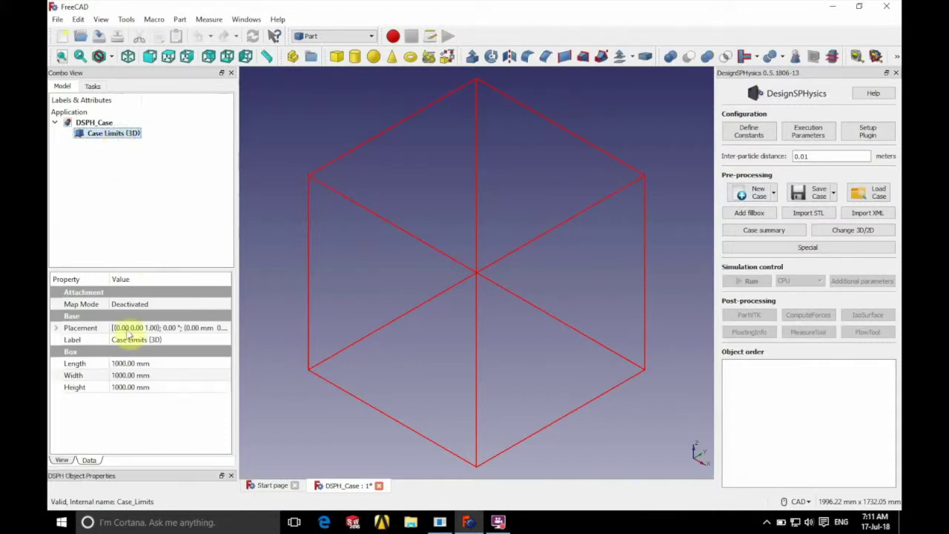
click(56, 328)
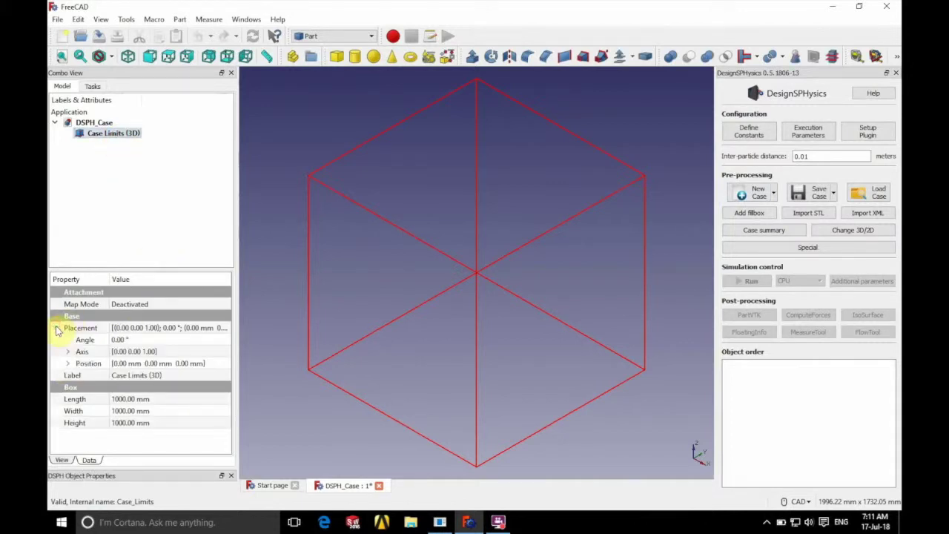
click(67, 364)
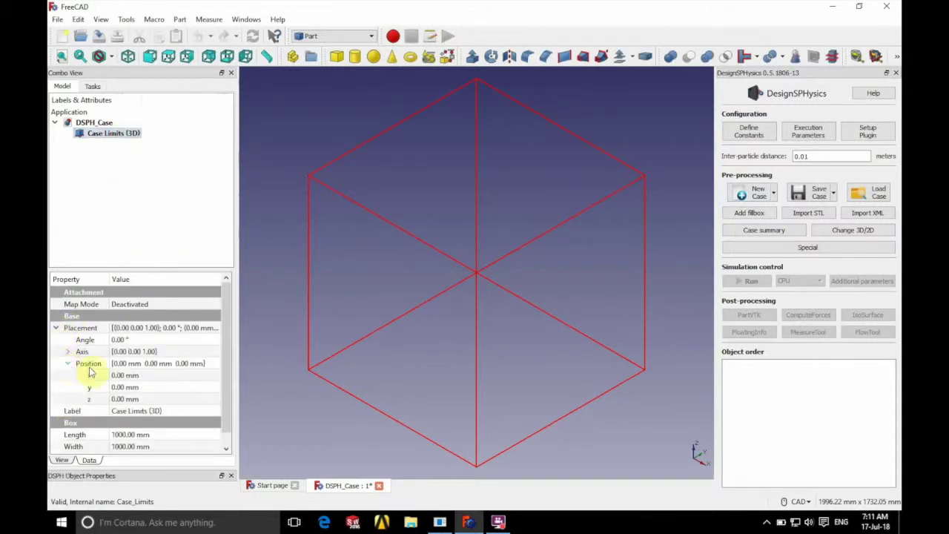
click(121, 376)
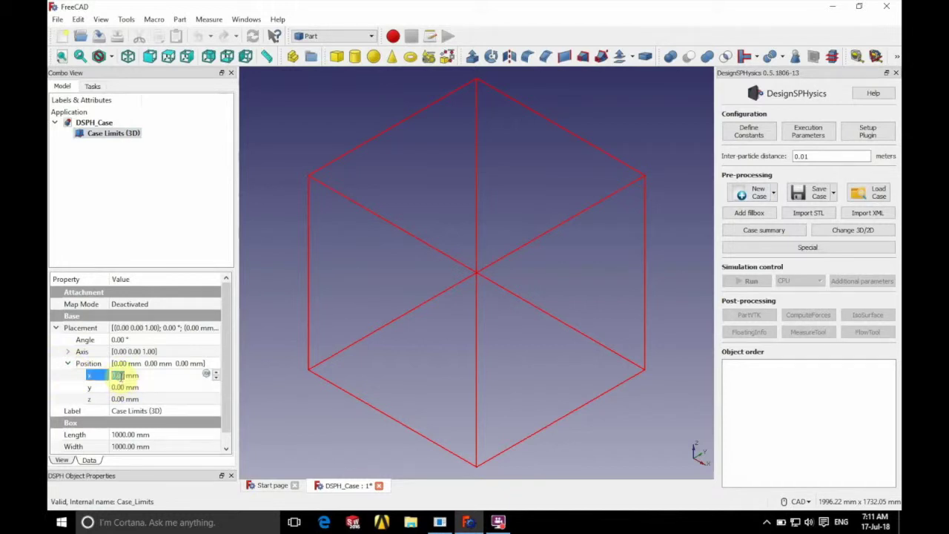
key(BackSpace)
text(-2)
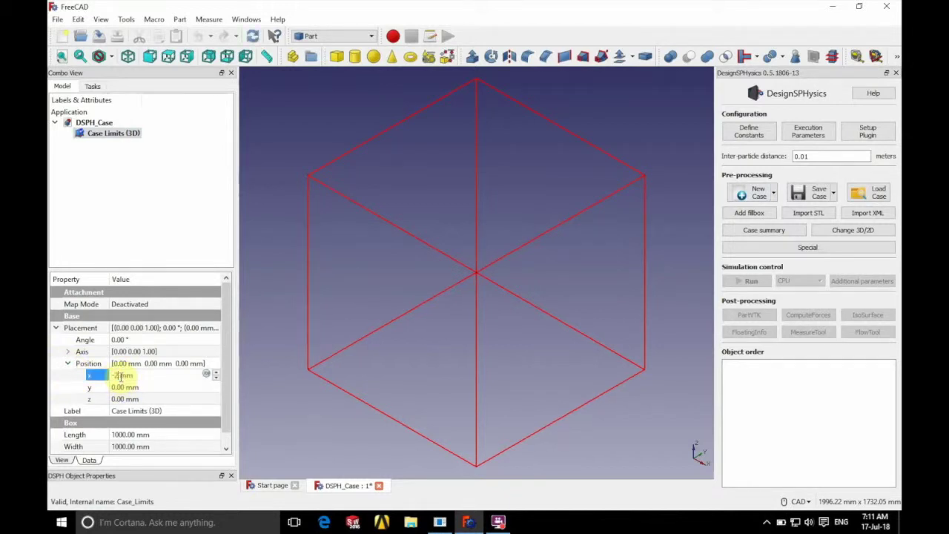
text(000)
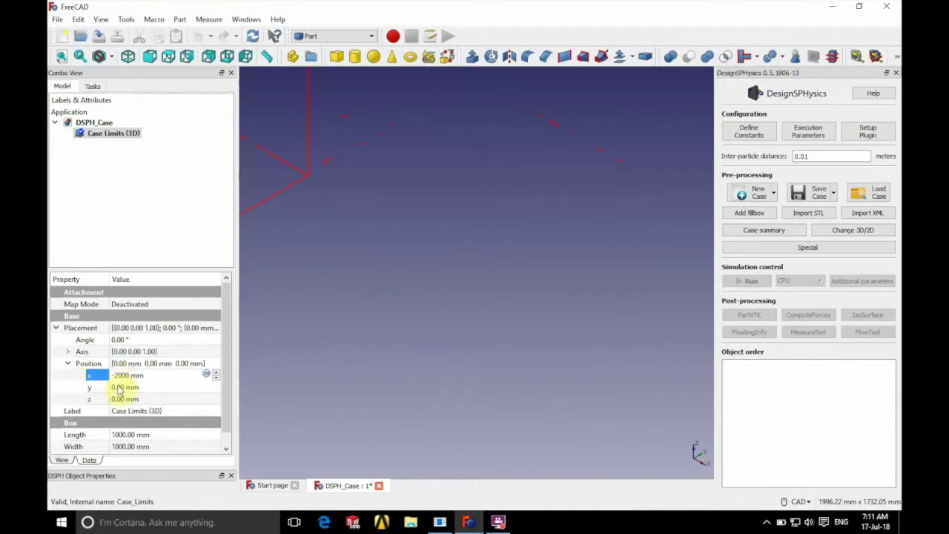
click(118, 386)
key(BackSpace)
text(-)
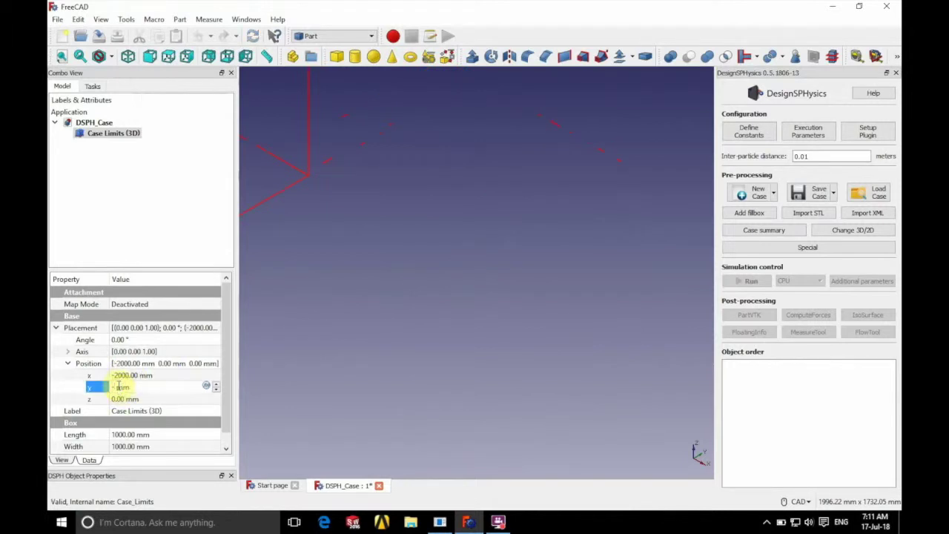
text(2000)
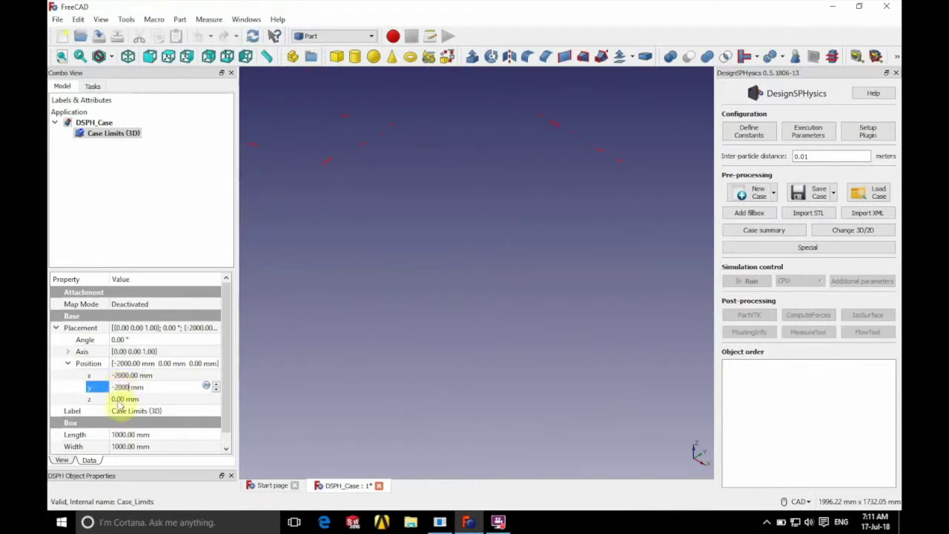
key(Tab)
text(-)
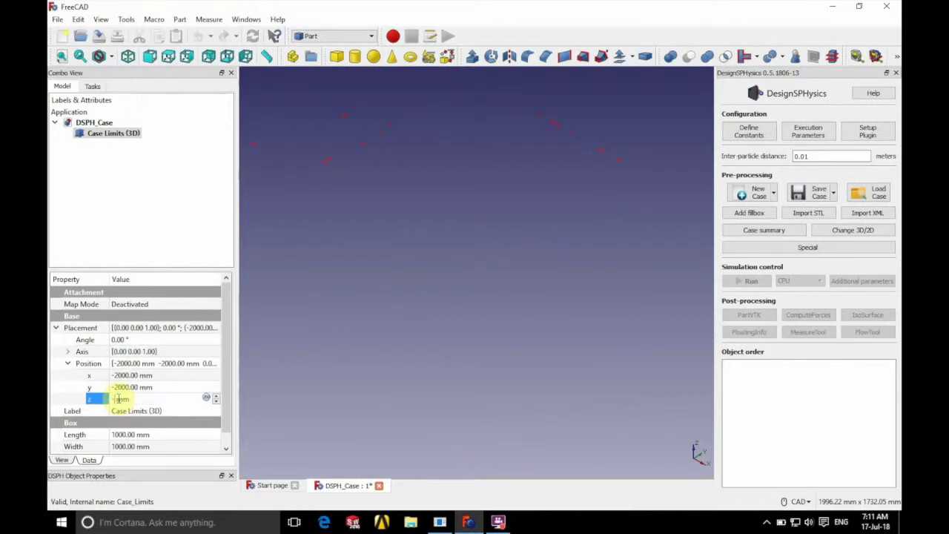
text(2)
text(0)
- Size the Case Limits box 4000 × 4000 × 5000 mm and fit it in view
scroll(154, 415, down, 1)
click(117, 421)
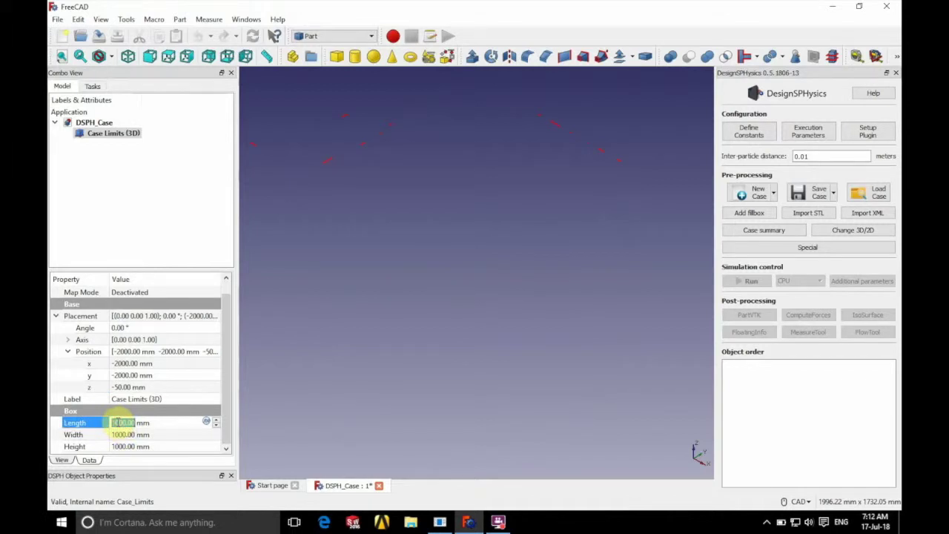
text(4000)
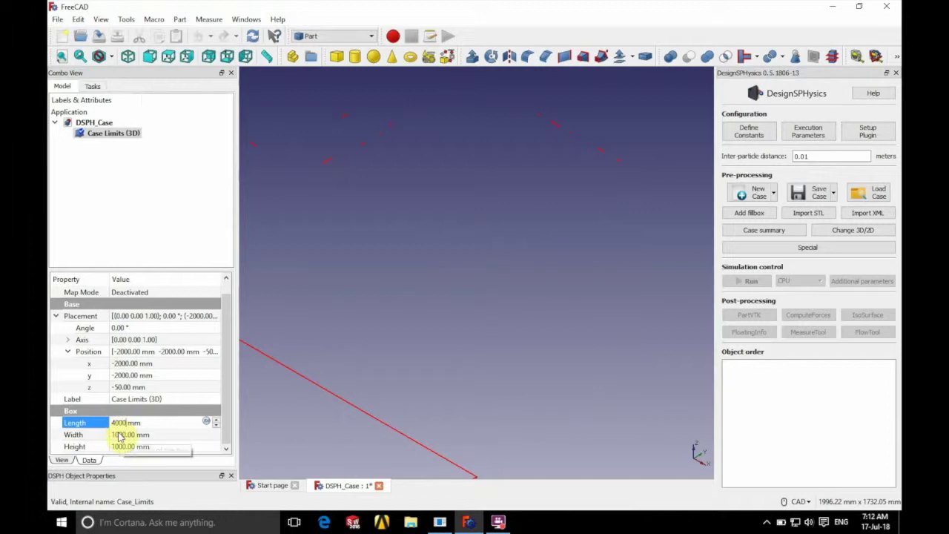
click(118, 434)
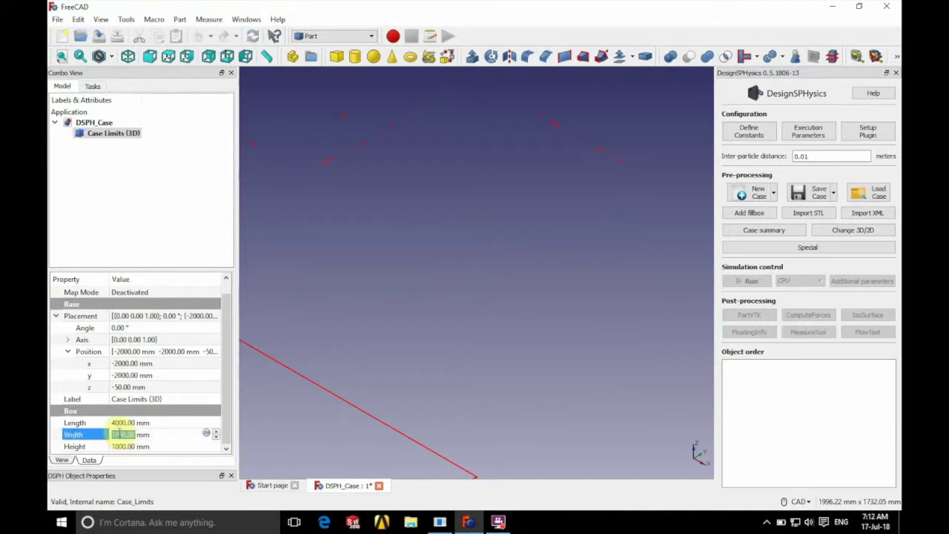
text(4000)
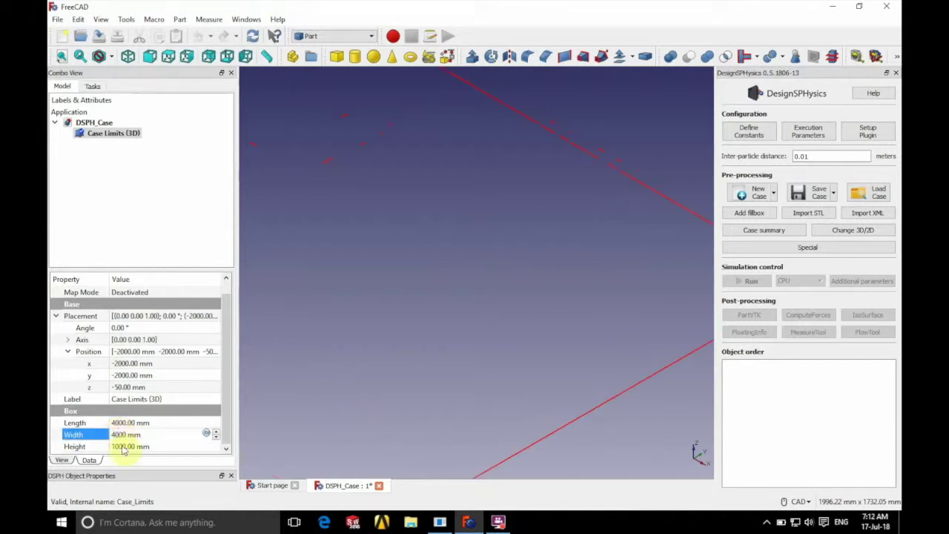
click(124, 447)
text(5)
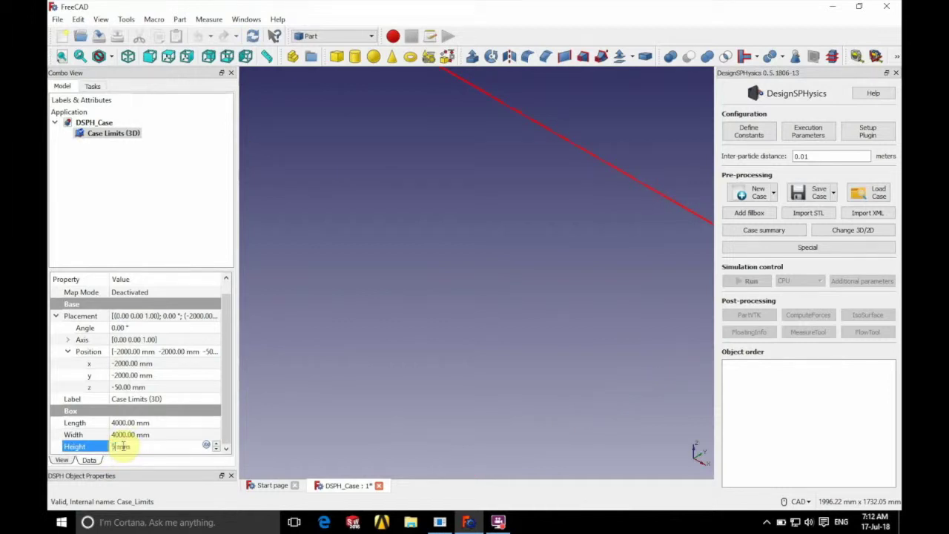
text(000)
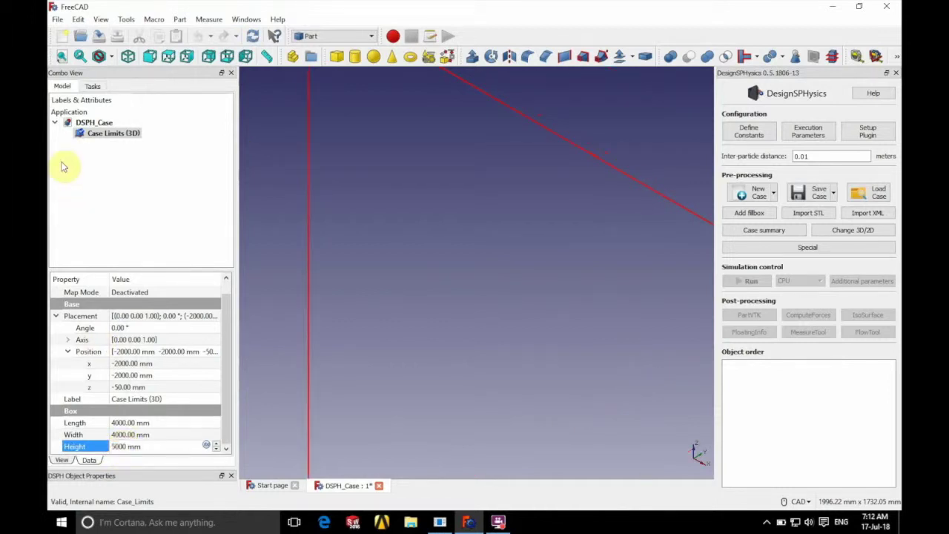
click(64, 57)
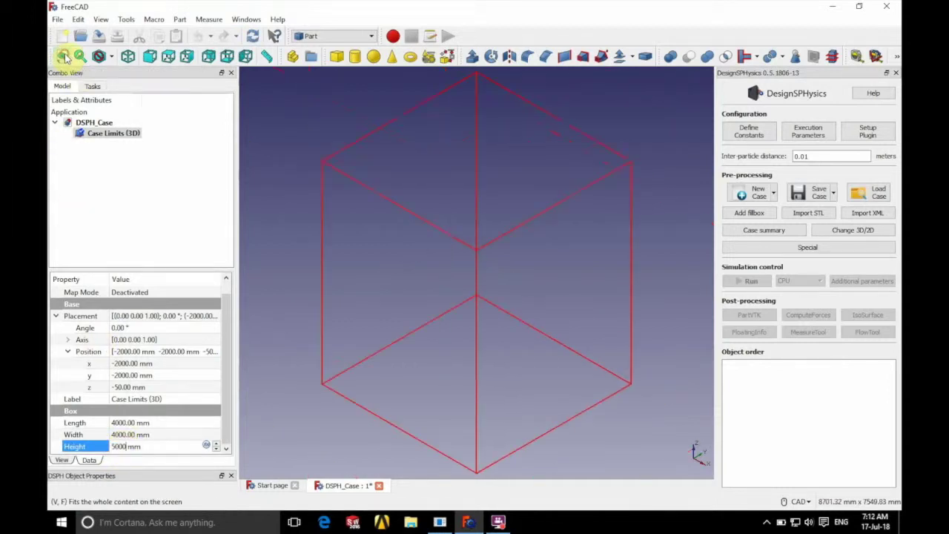
- Add a new cube and rename it Bottom
click(337, 57)
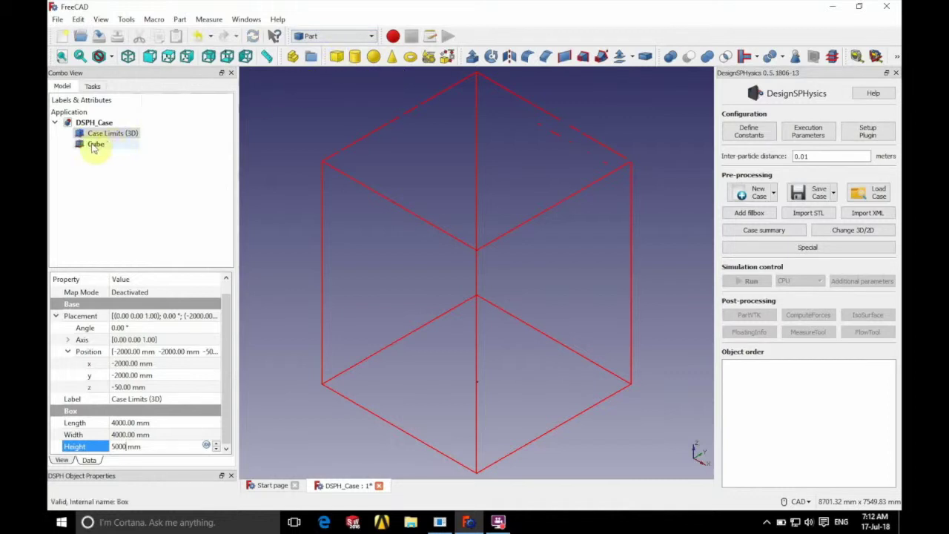
click(93, 145)
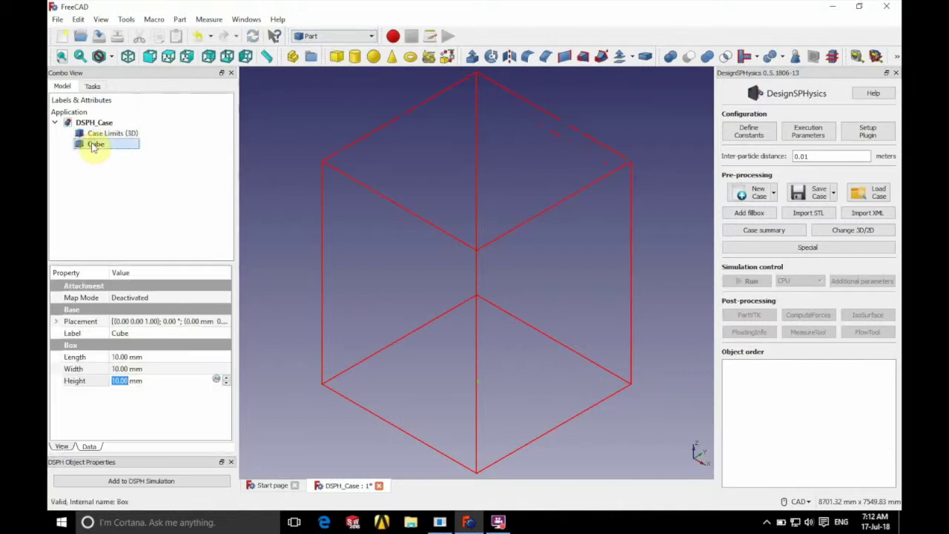
click(133, 334)
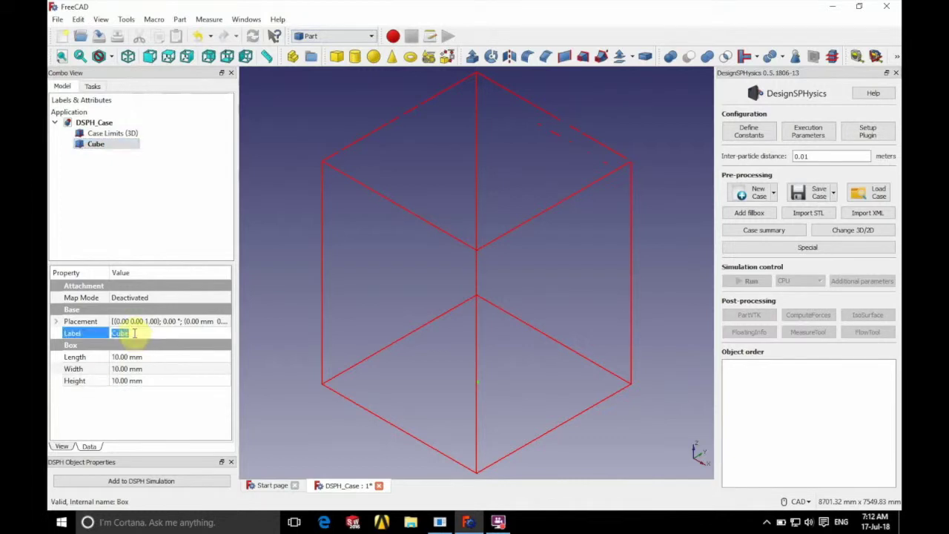
text(Bottom)
- Place the Bottom box at x -1500, y -1500 mm
click(56, 320)
click(67, 357)
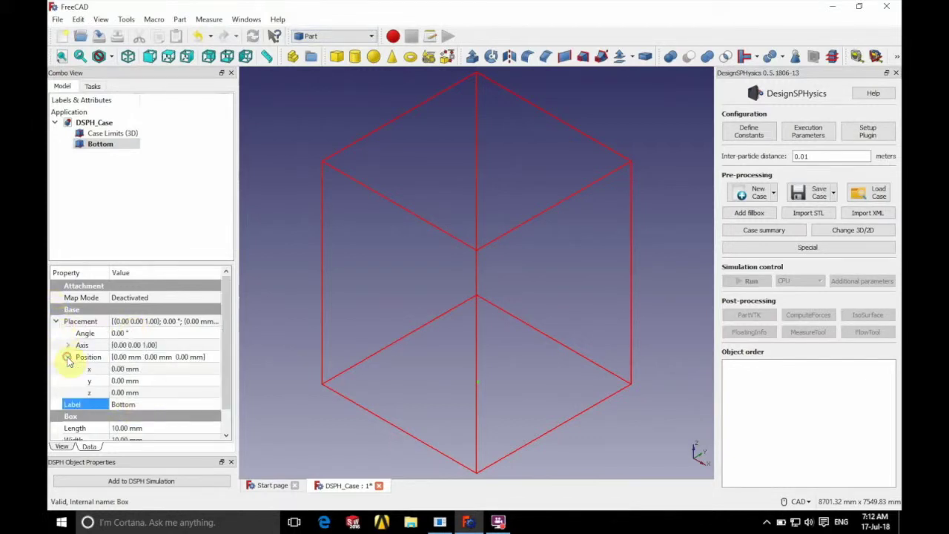
click(117, 369)
text(-)
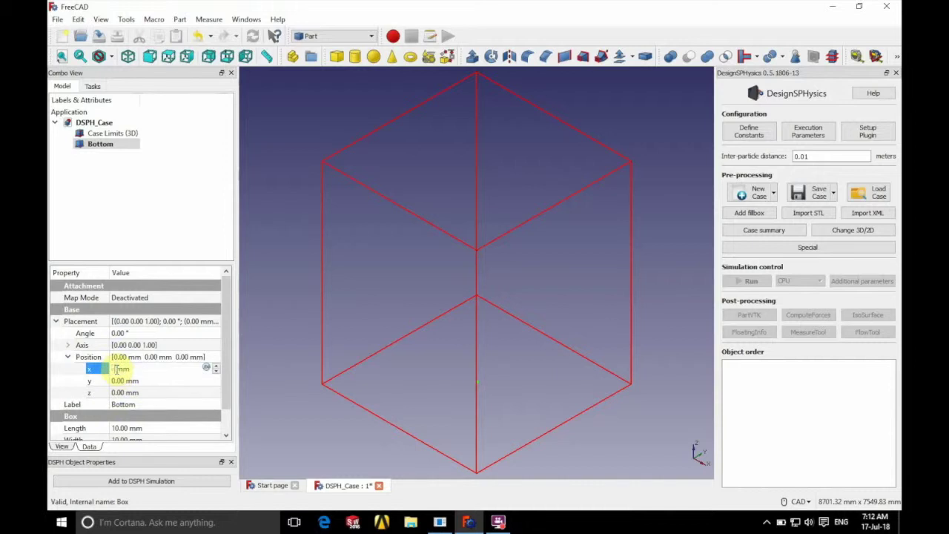
text(1500)
key(Tab)
text(-)
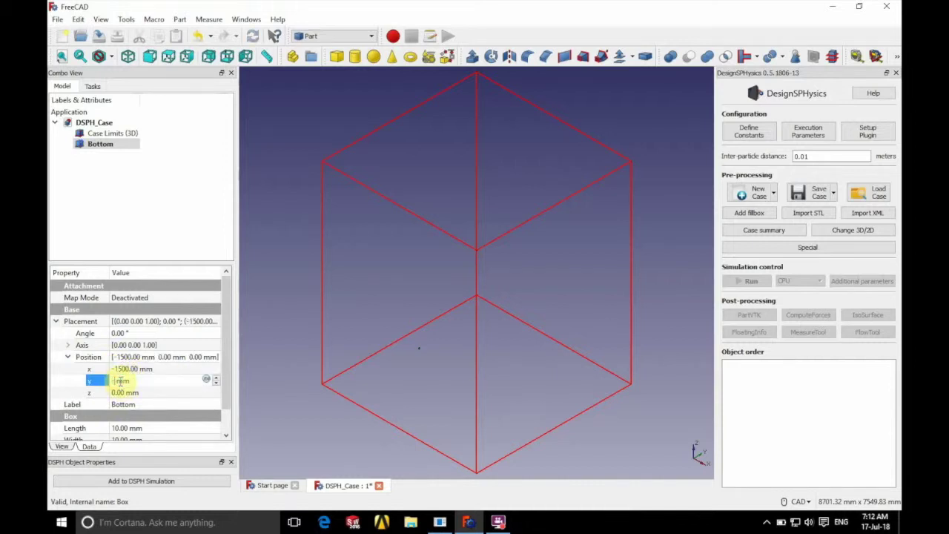
text(1500)
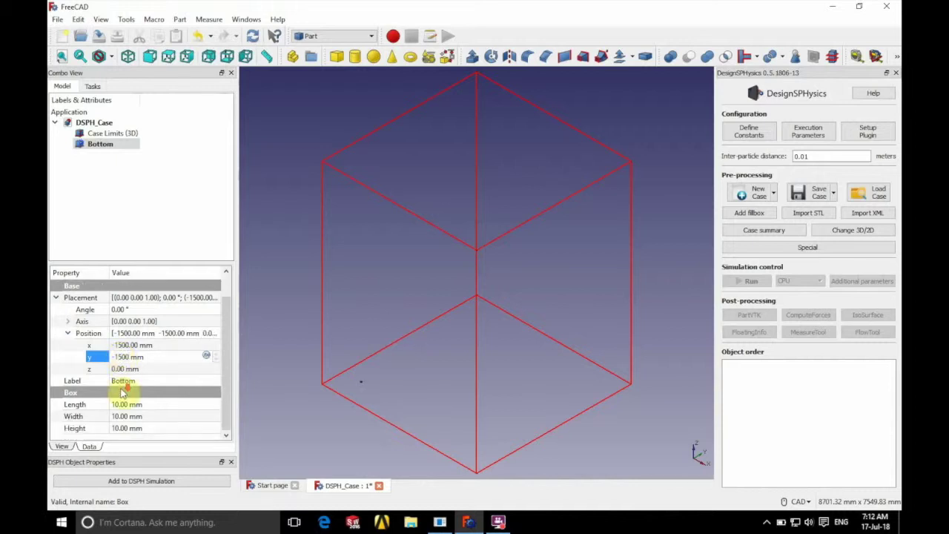
- Size the Bottom box 3000 × 3000 mm with 1 mm height
scroll(123, 394, down, 1)
click(118, 404)
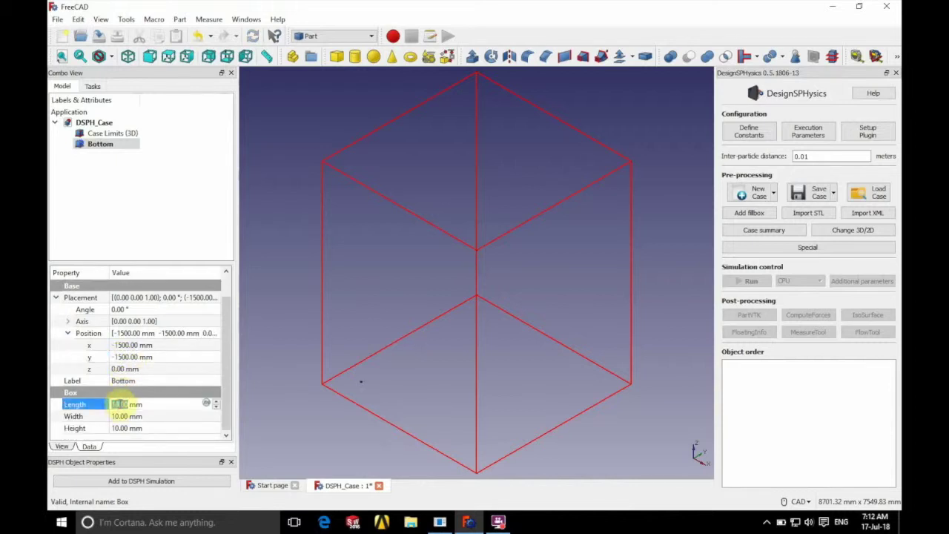
text(3000)
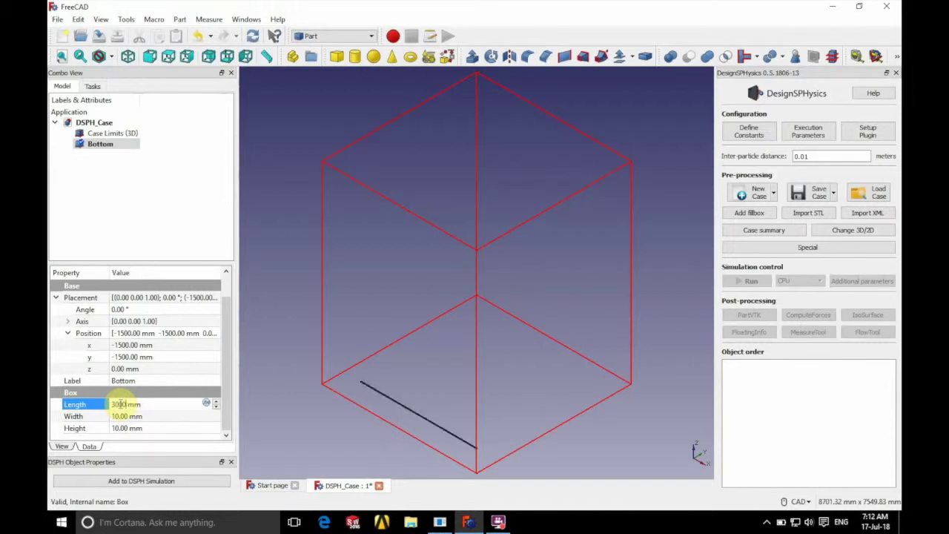
click(121, 417)
text(3)
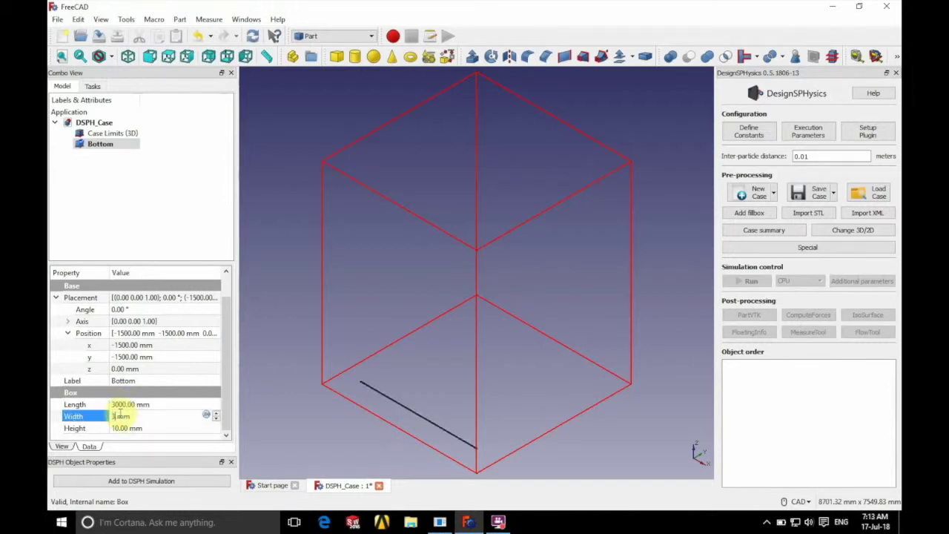
text(000)
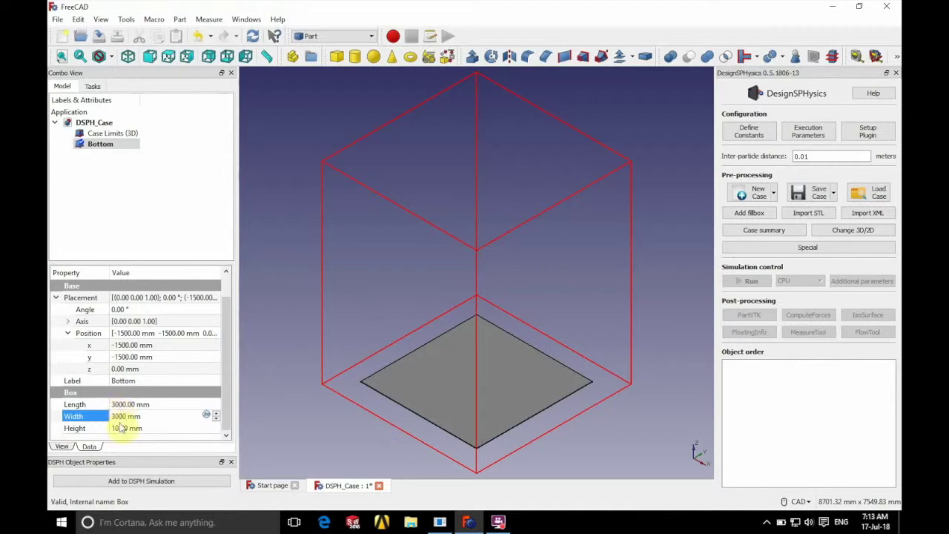
click(120, 427)
text(1)
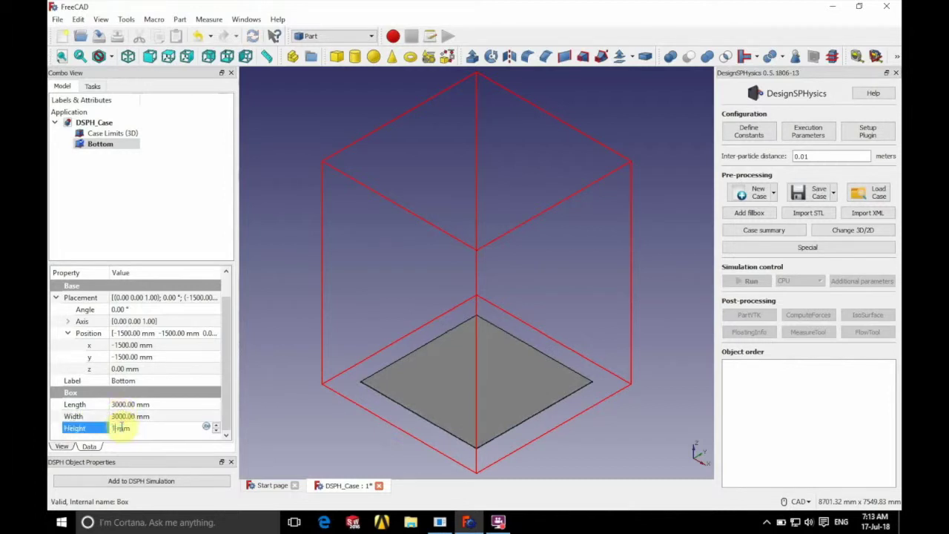
- Add a new sphere and expand its placement position values
click(375, 58)
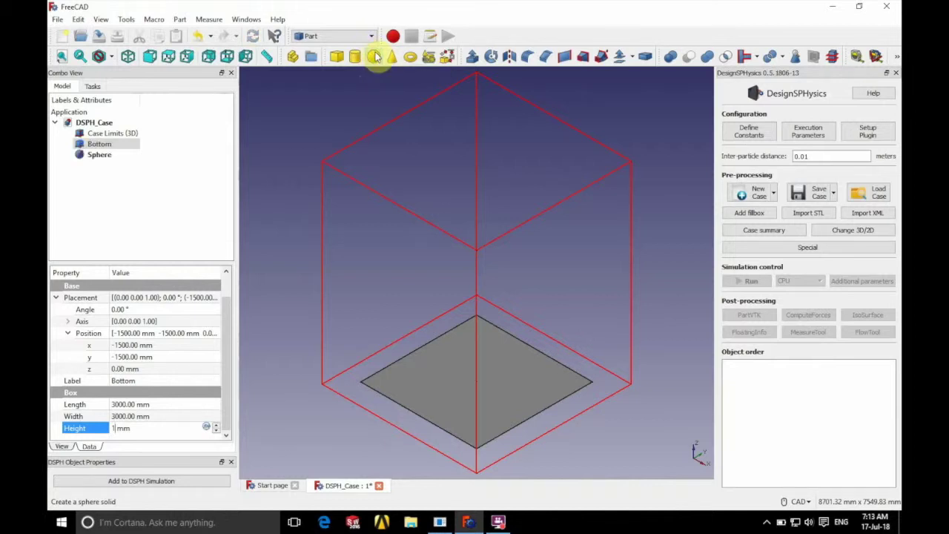
click(101, 157)
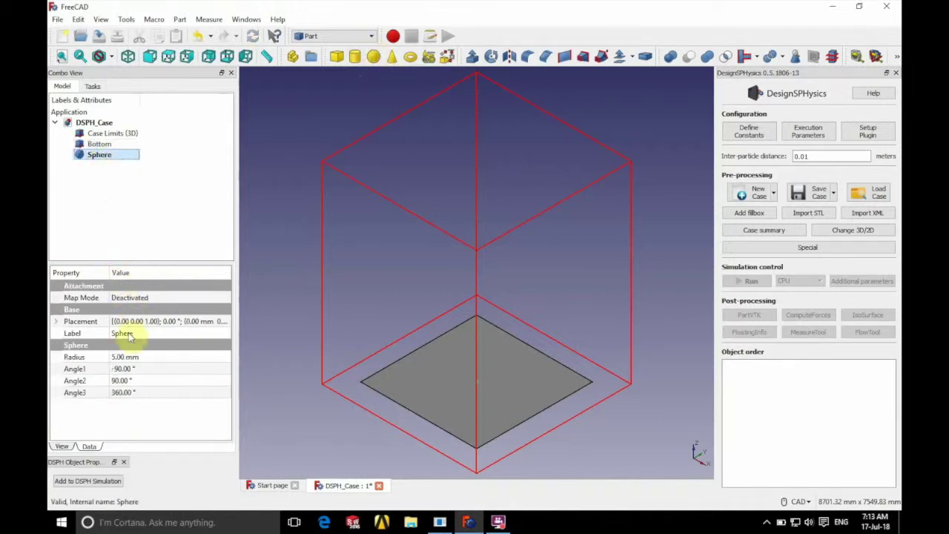
click(58, 321)
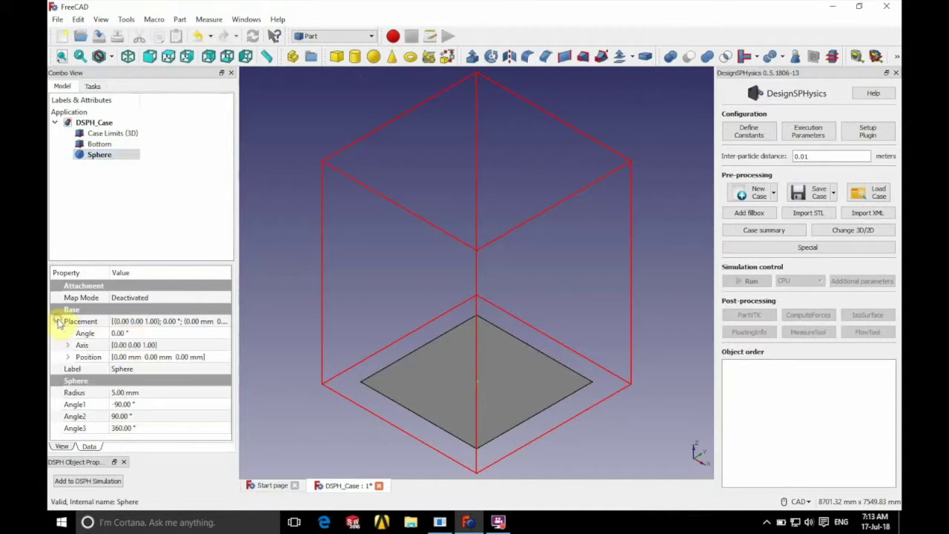
click(68, 356)
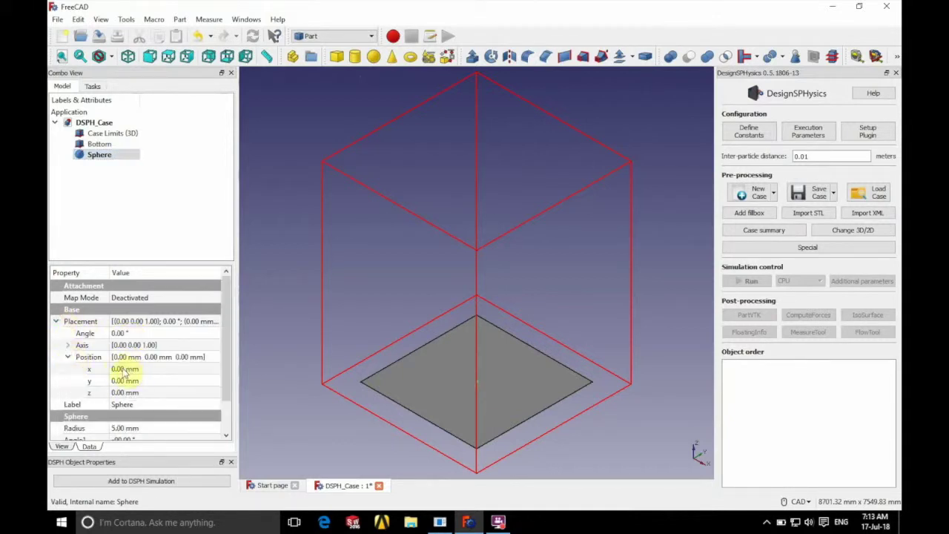
- Set the sphere's z position to 1000 mm and its radius to 500 mm
click(124, 370)
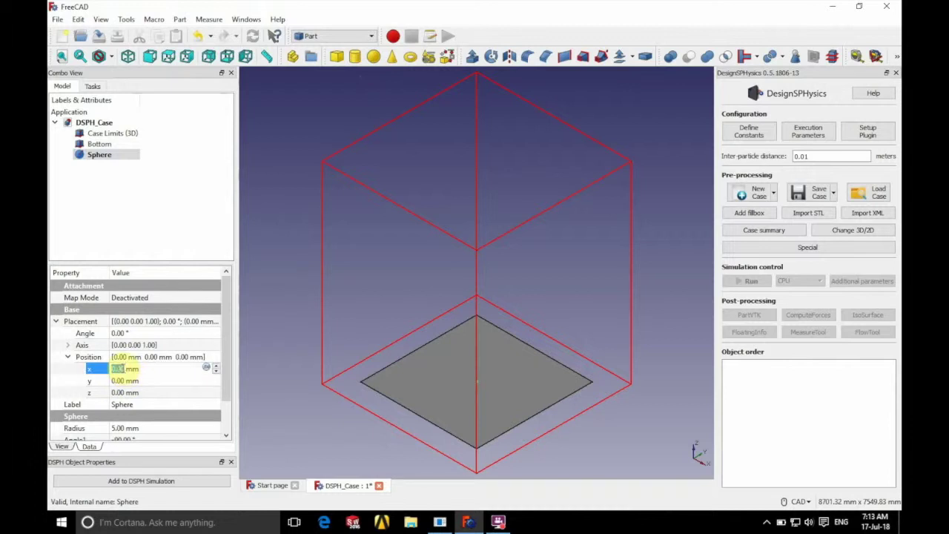
click(122, 380)
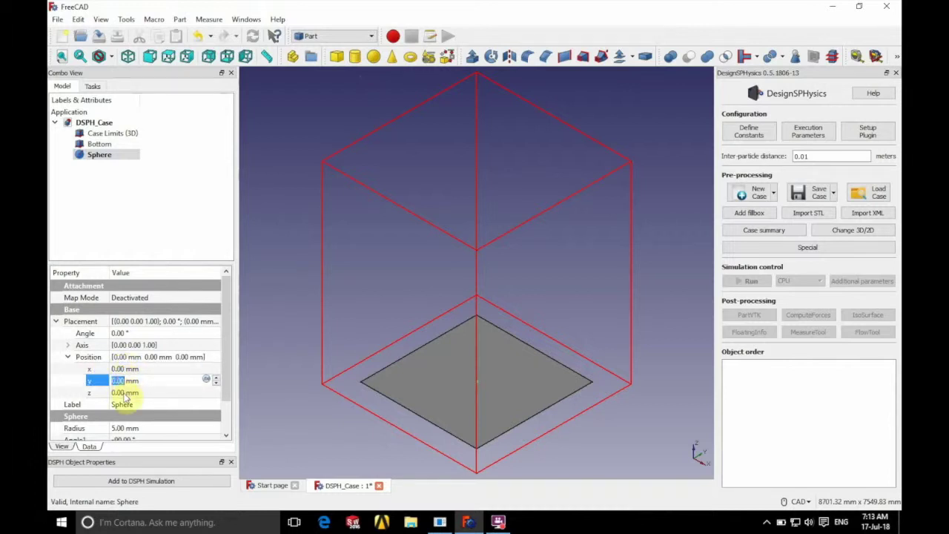
click(124, 393)
text(1)
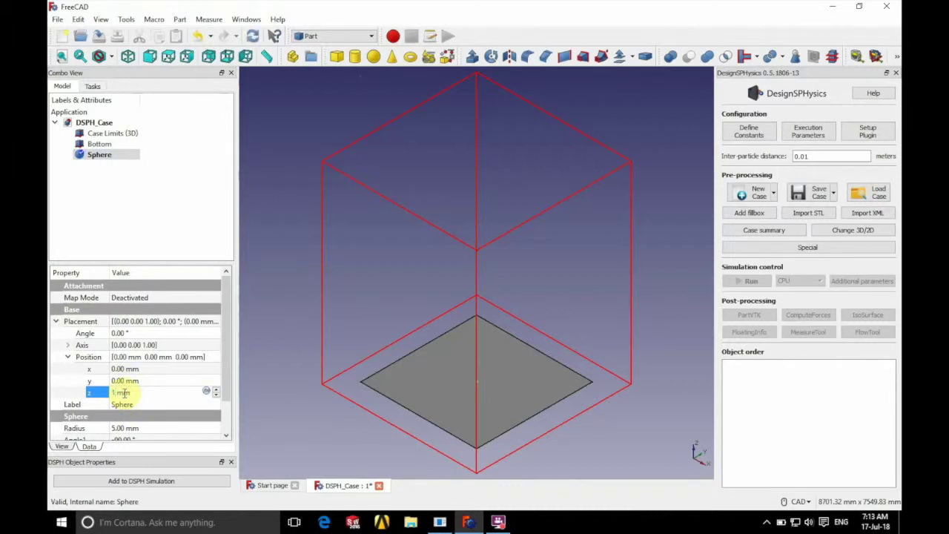
text(000)
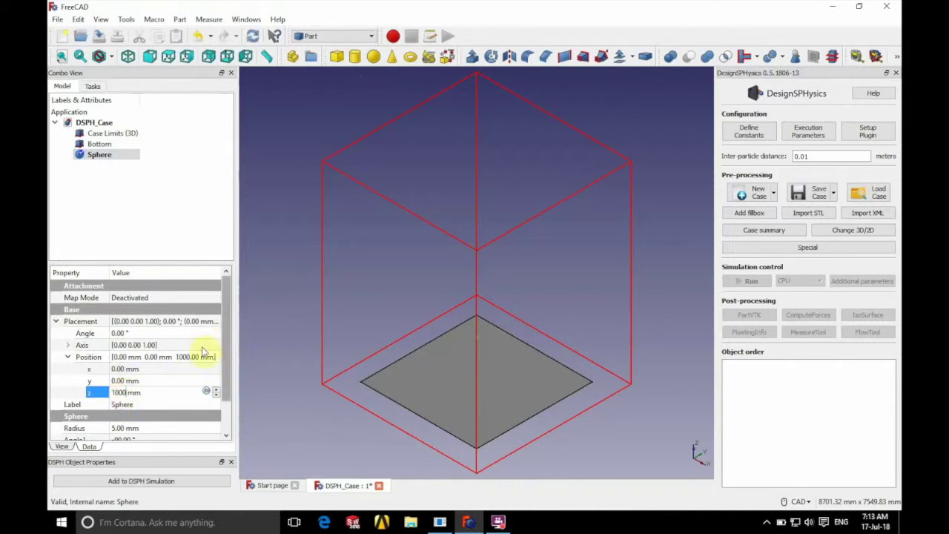
scroll(202, 354, down, 2)
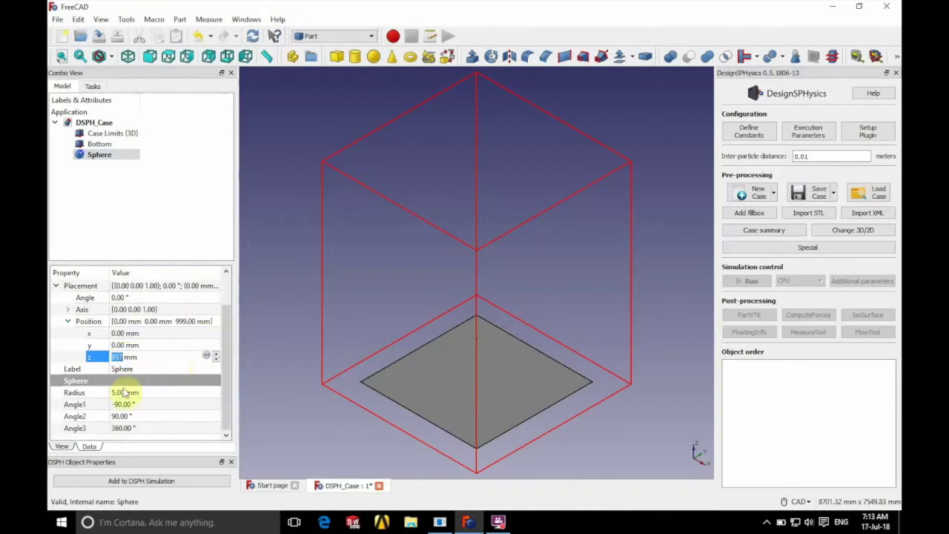
click(120, 357)
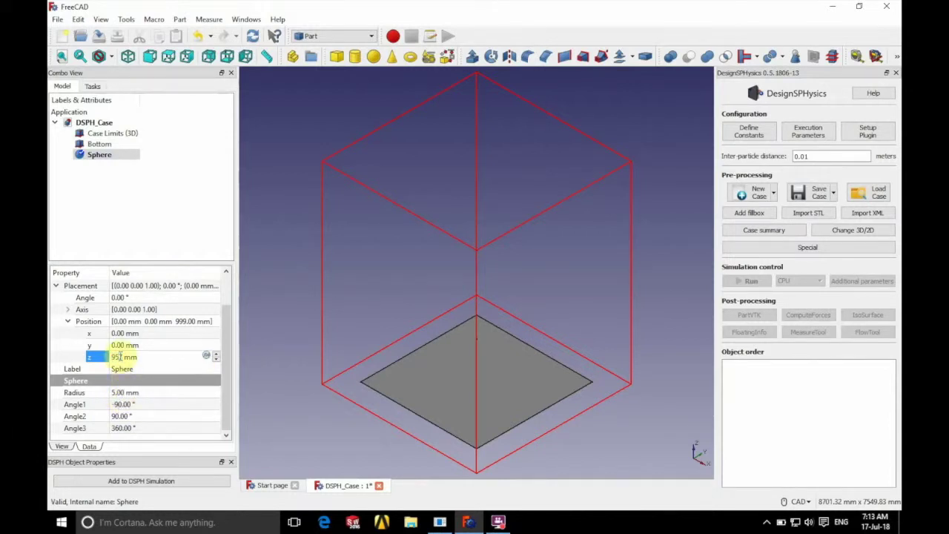
double_click(120, 357)
text(1000)
click(118, 392)
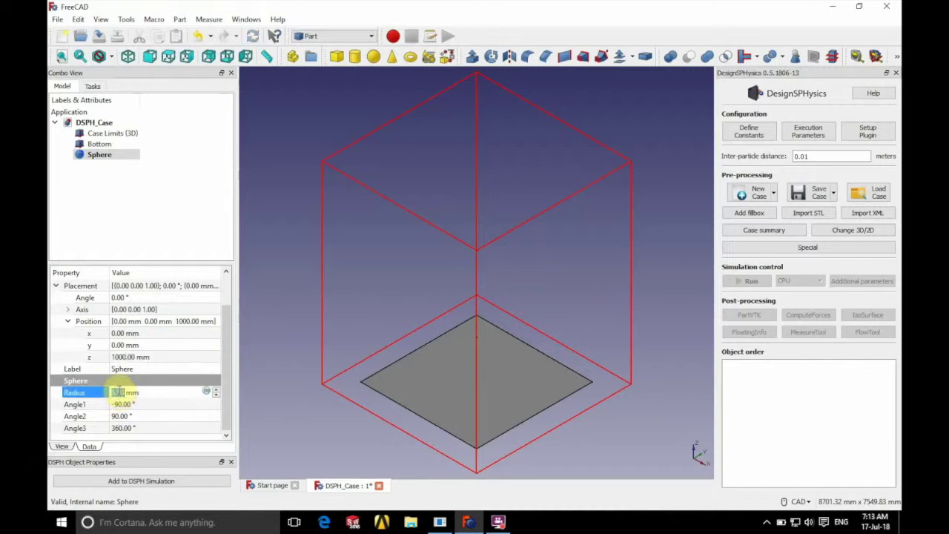
text(500)
click(142, 179)
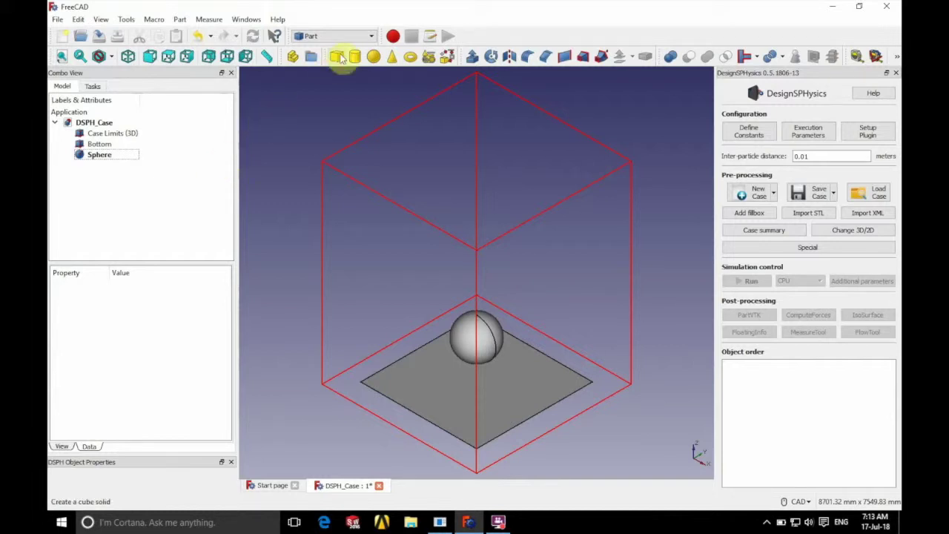
- Add a new cube positioned at x -1500, y -1500, z 0 mm
click(337, 57)
click(103, 170)
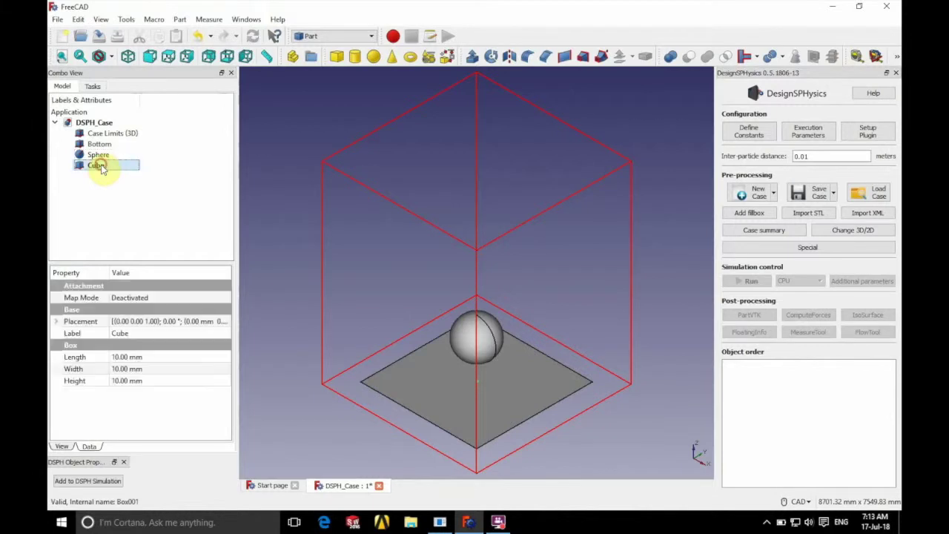
click(56, 321)
click(67, 358)
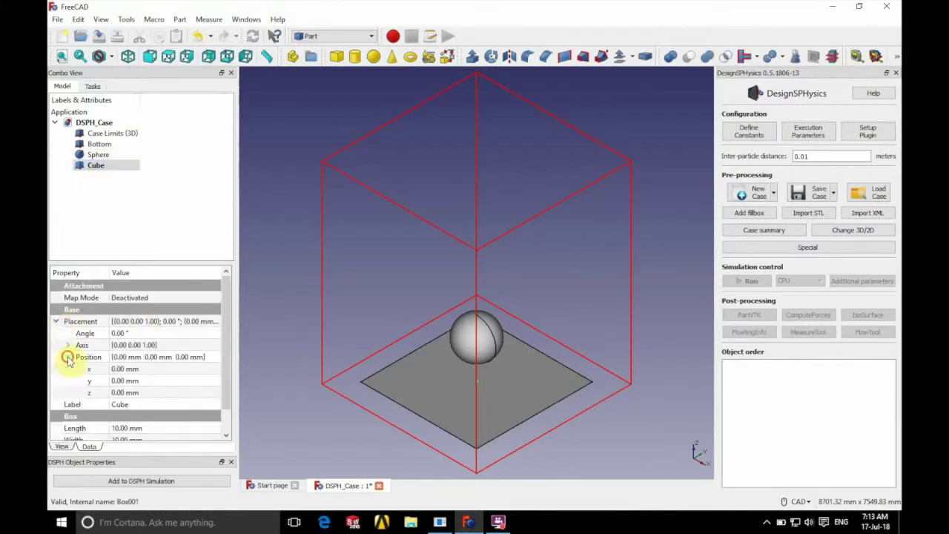
click(117, 368)
key(BackSpace)
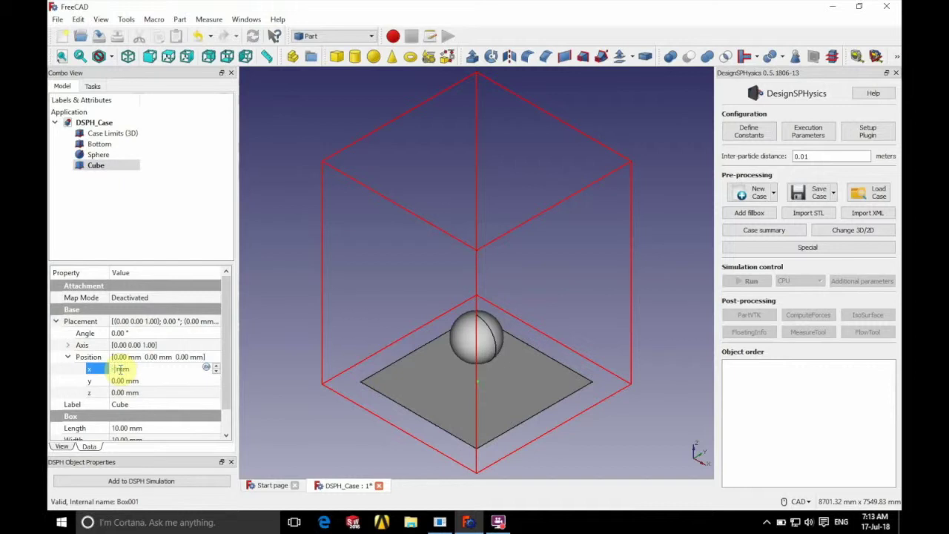
text(-1500)
click(119, 380)
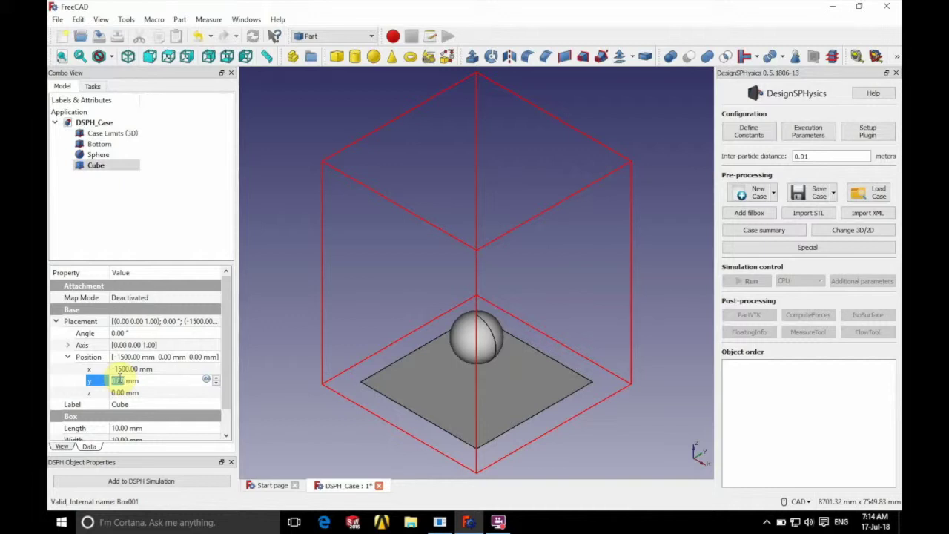
key(BackSpace)
text(-1500)
key(Tab)
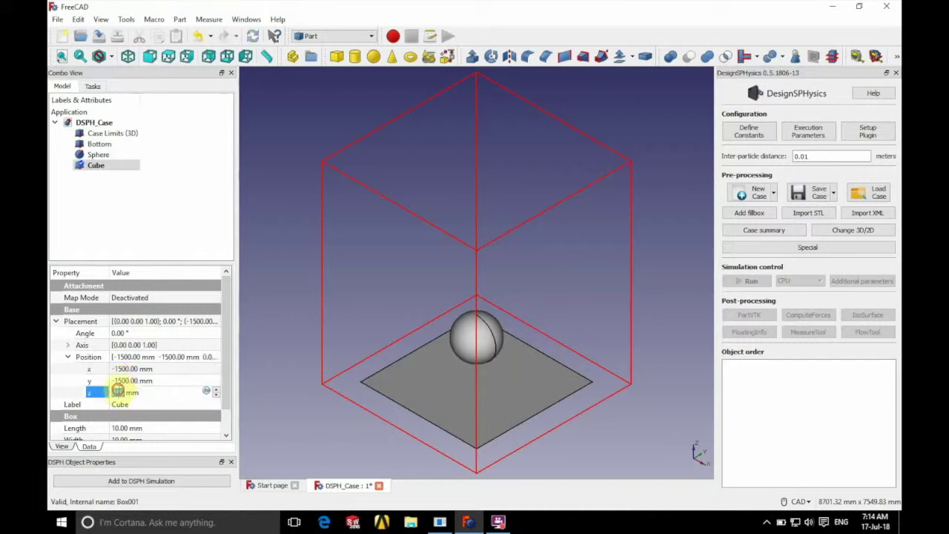
- Rename the new cube to Water
click(120, 404)
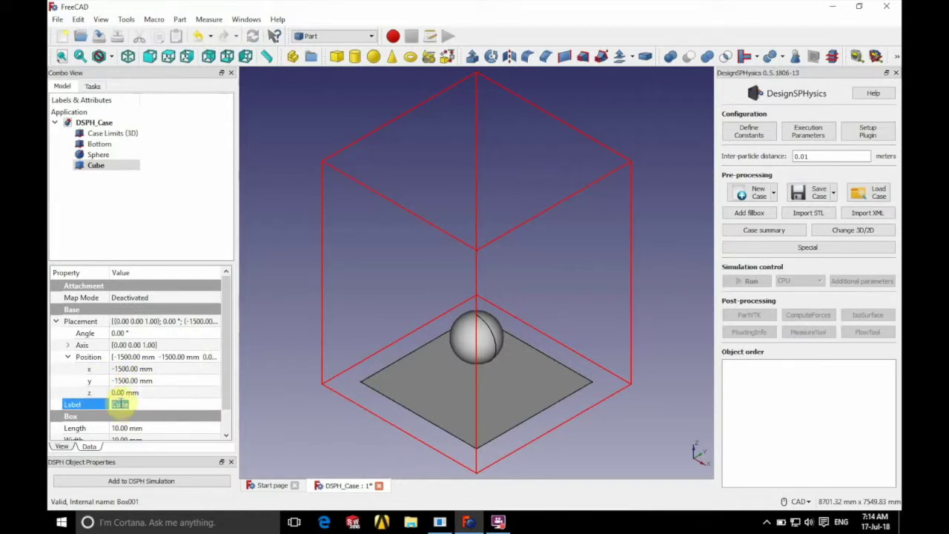
text(Water)
click(57, 322)
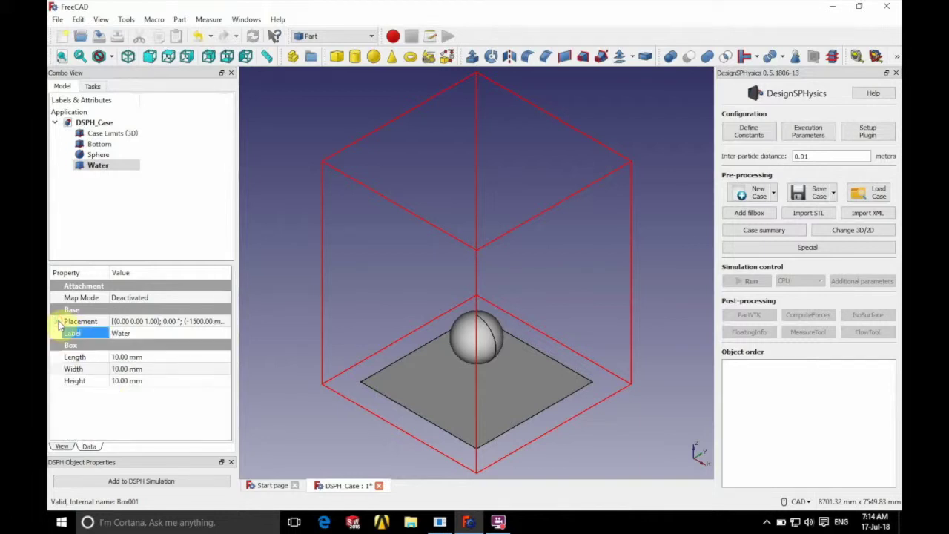
- Set the Water box's Length 3000, Width 3000 and Height 2000 mm
click(119, 357)
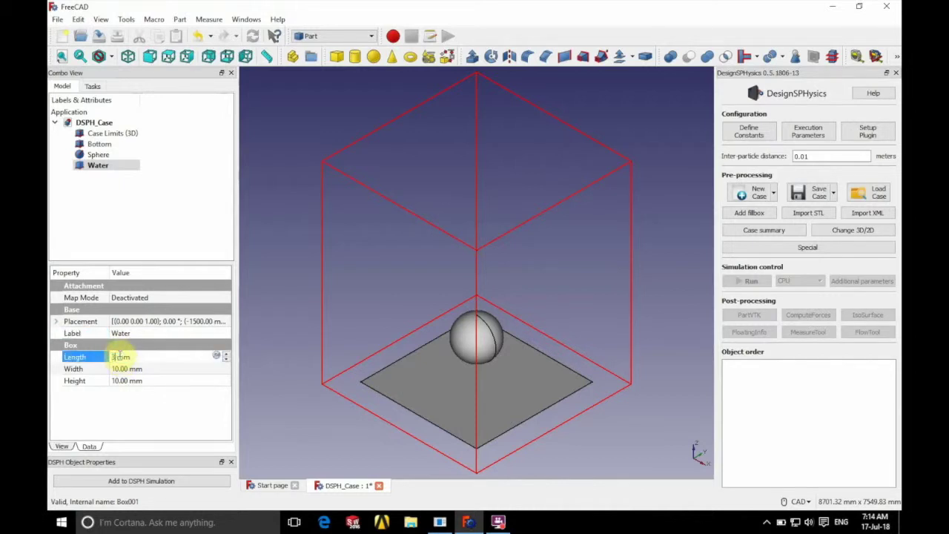
text(3000)
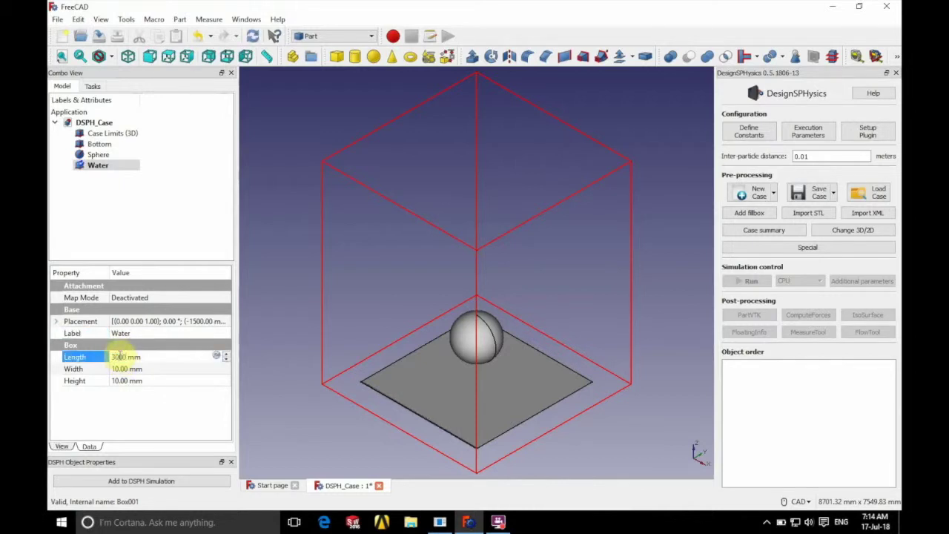
click(120, 368)
text(3000)
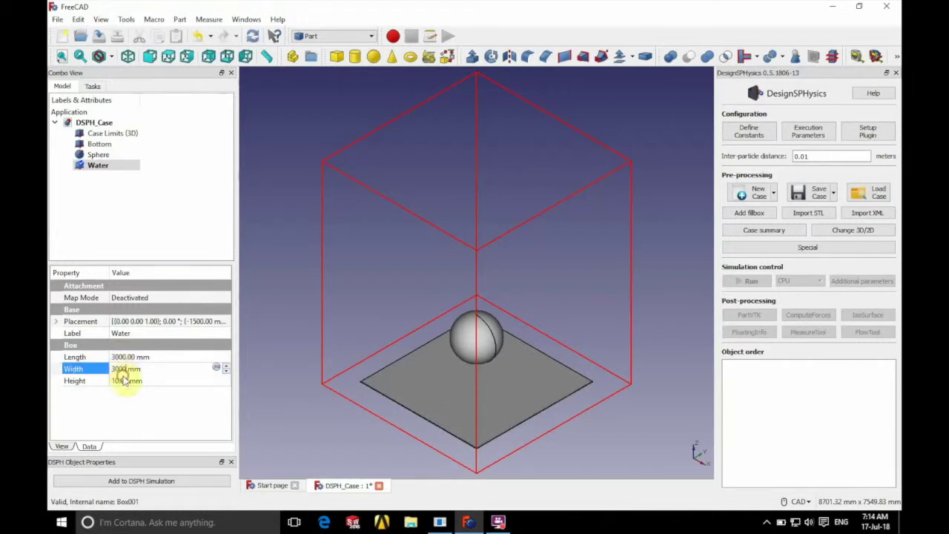
click(123, 379)
text(2000)
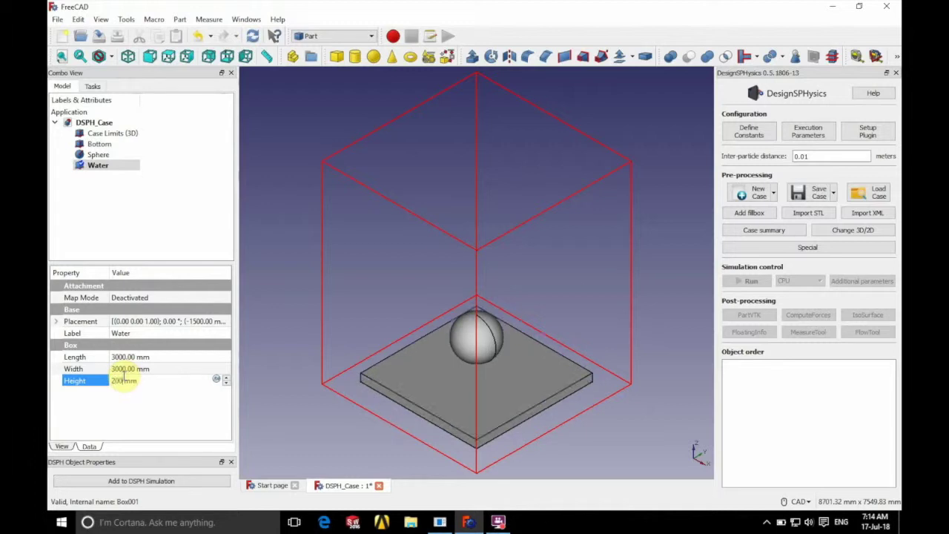
click(62, 447)
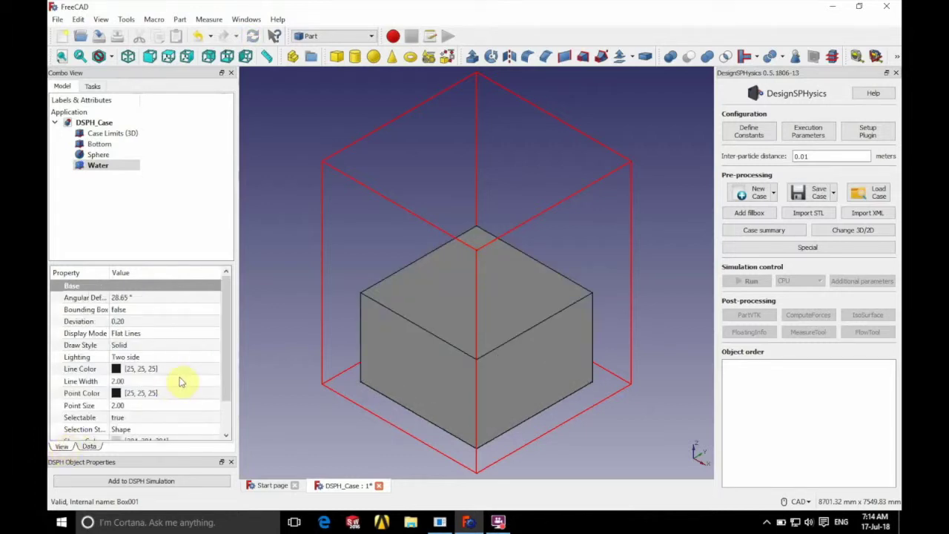
- Set the Water box's Transparency to 50 and enlarge the property panel
drag(228, 335, 220, 406)
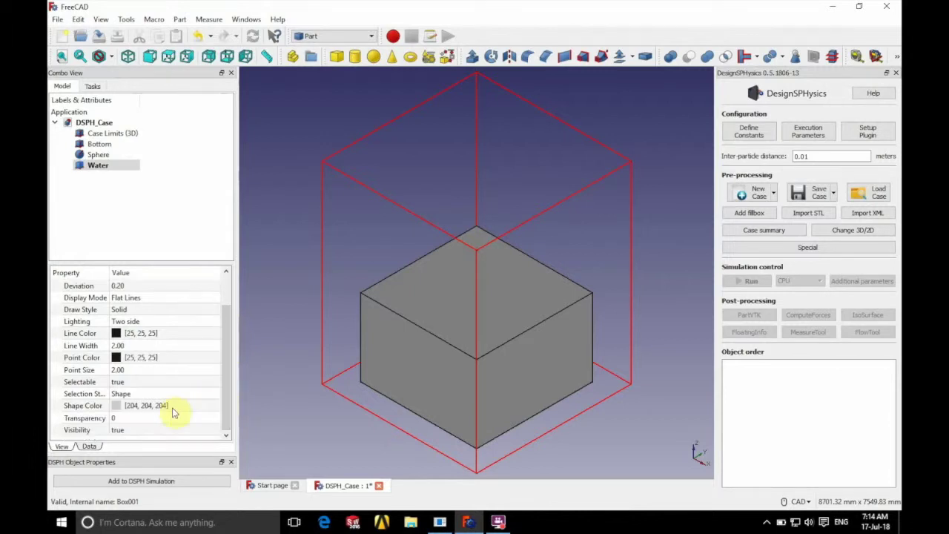
click(116, 419)
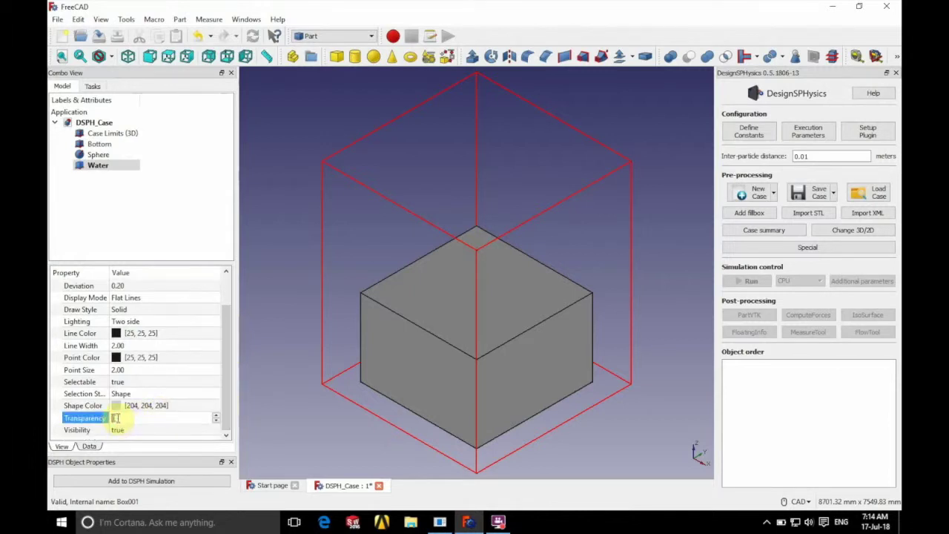
text(50)
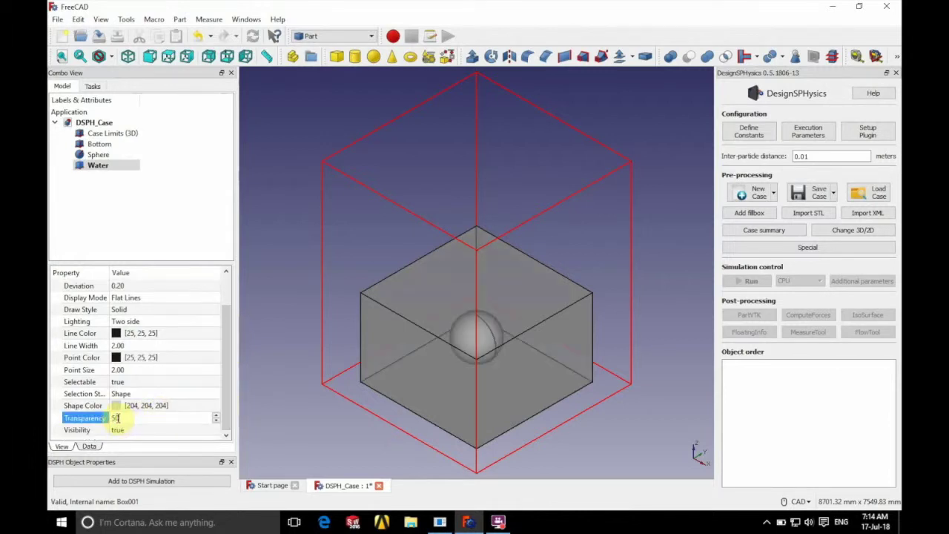
click(89, 447)
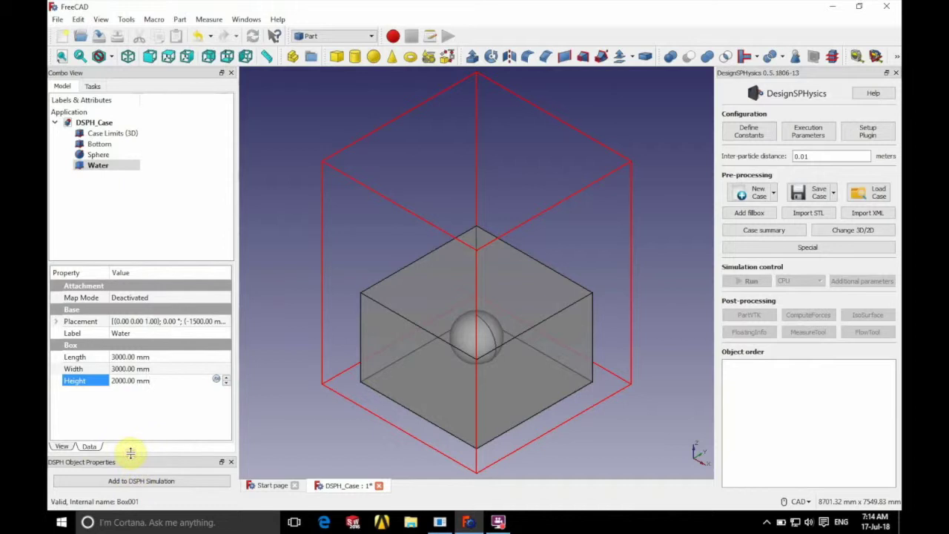
drag(130, 452, 148, 323)
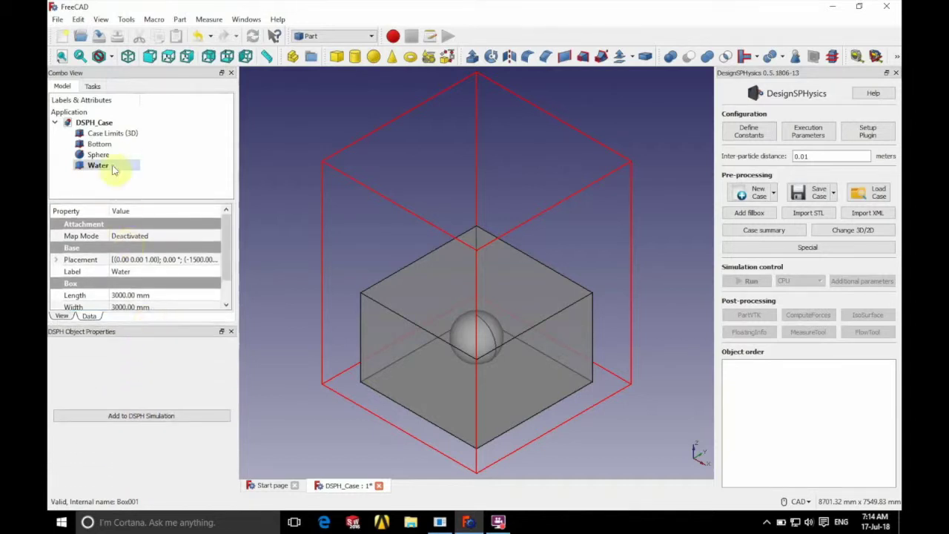
- Add Bottom and Sphere to the DSPH simulation as bound objects MKBound 0 and 1
click(102, 144)
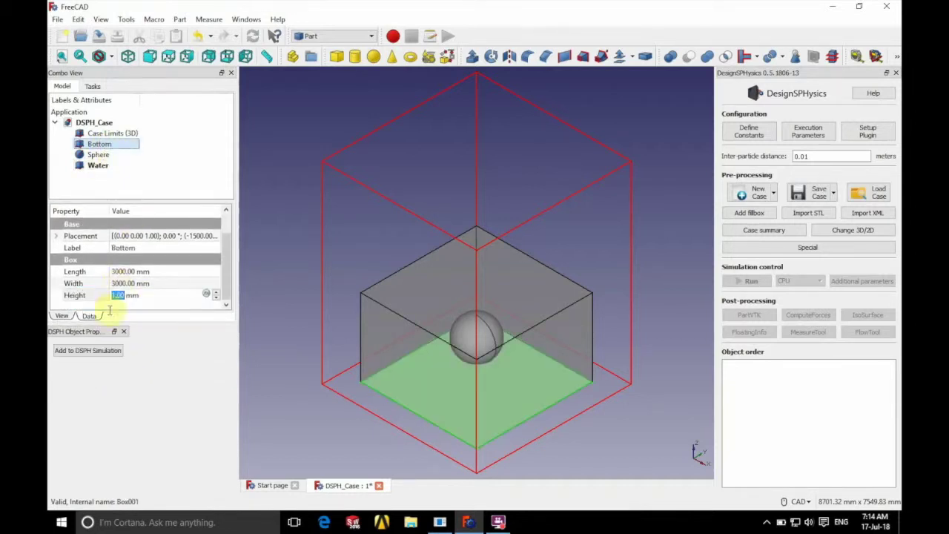
click(97, 352)
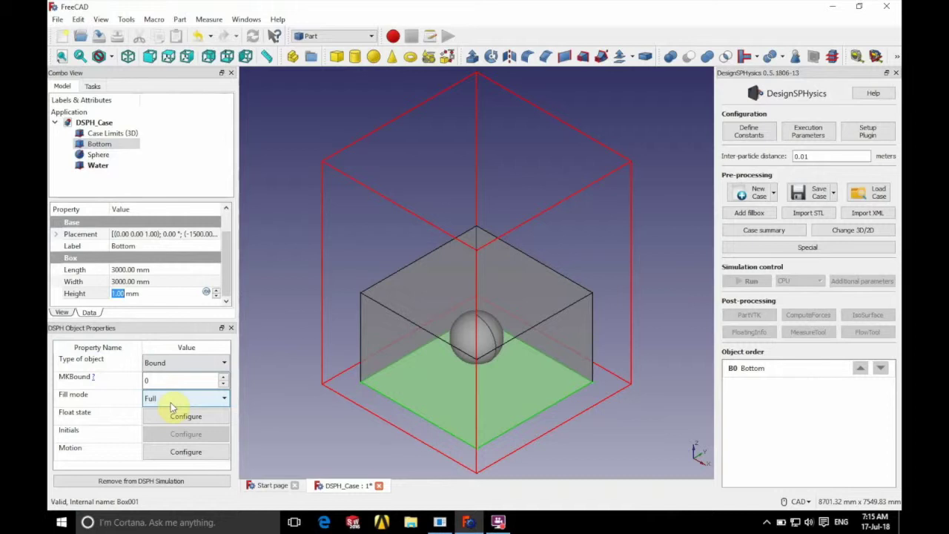
click(98, 155)
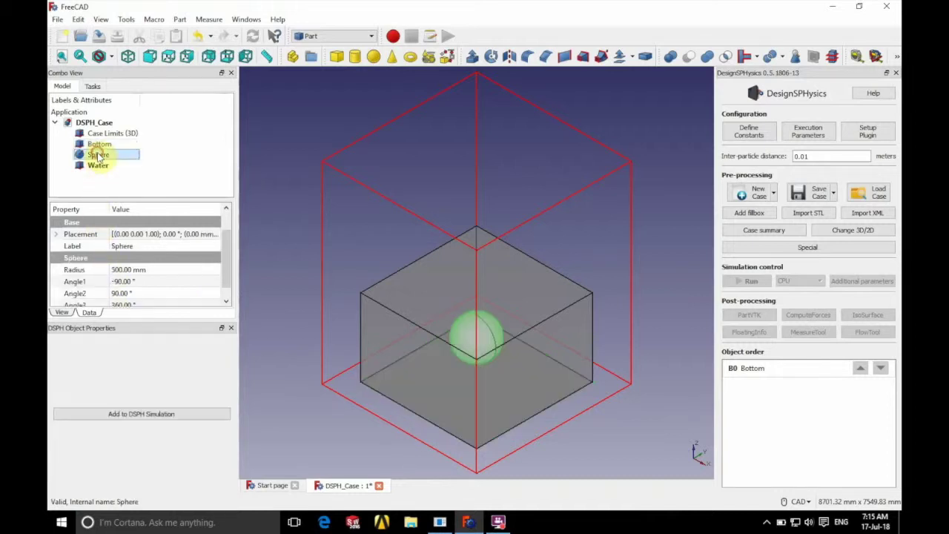
click(131, 419)
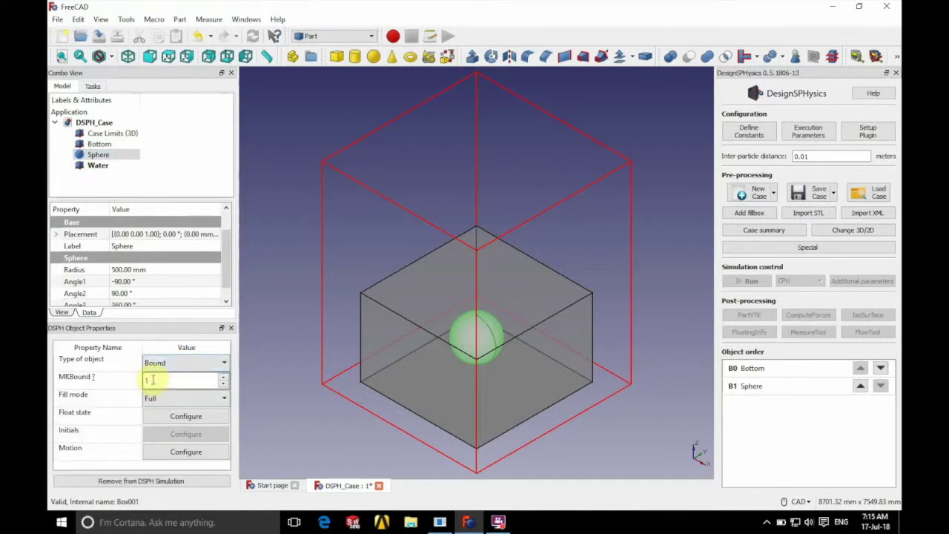
- Set the Sphere's float state to True with rhopbody density 500 kg/m³
click(169, 418)
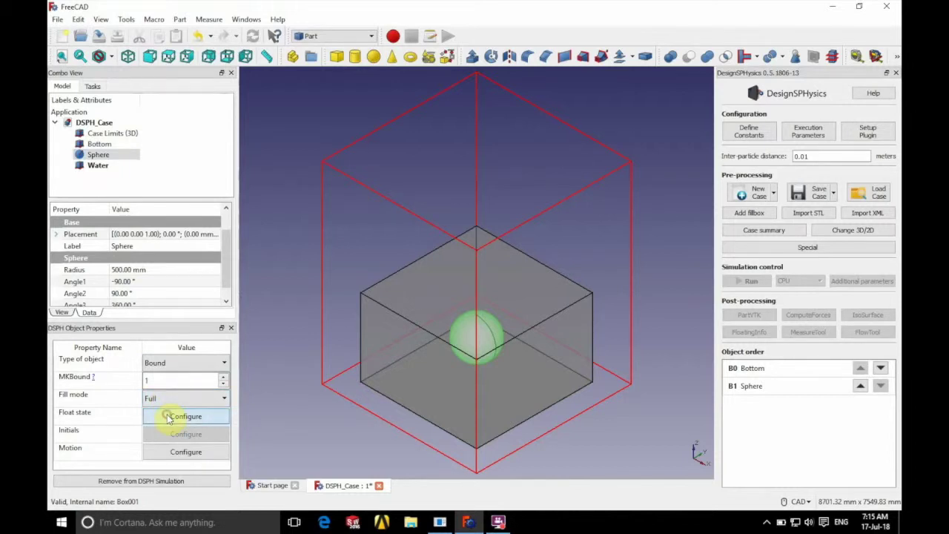
click(345, 196)
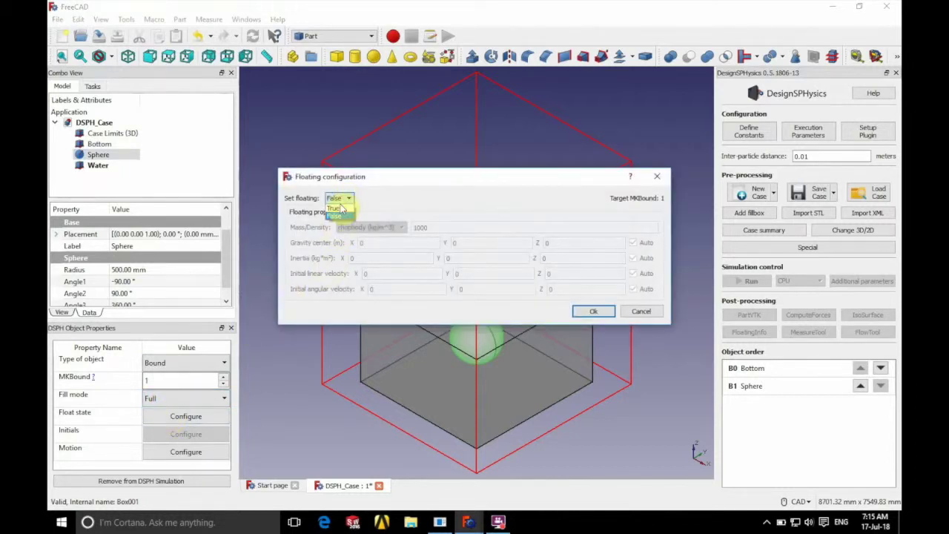
click(339, 214)
double_click(424, 227)
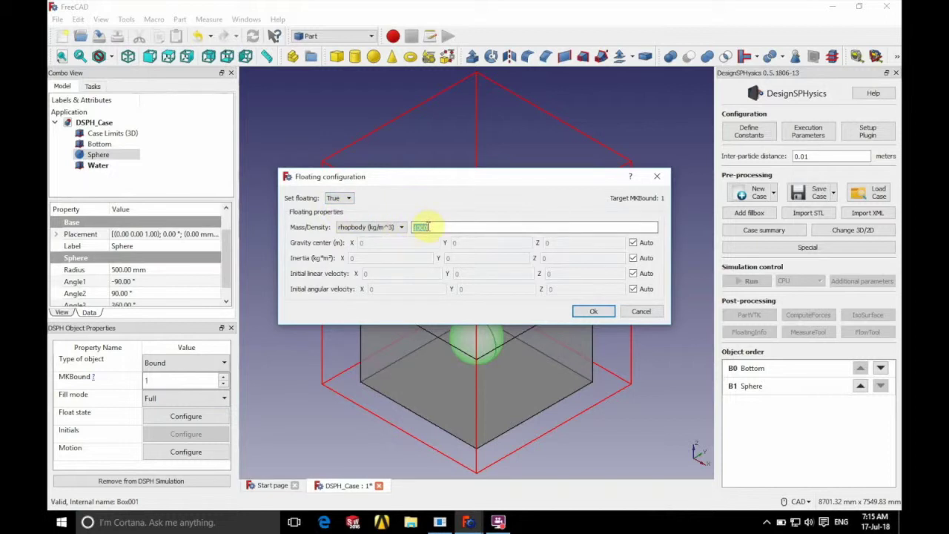
text(5)
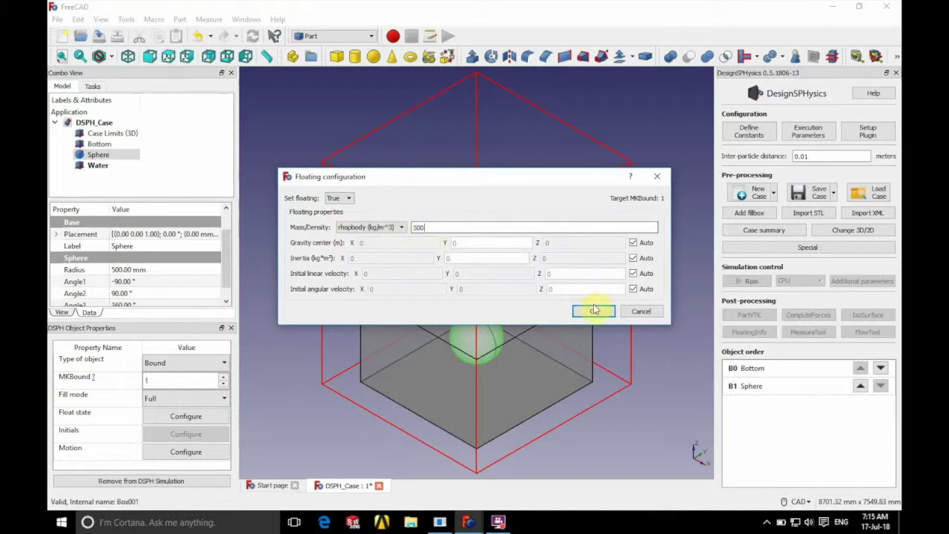
click(594, 311)
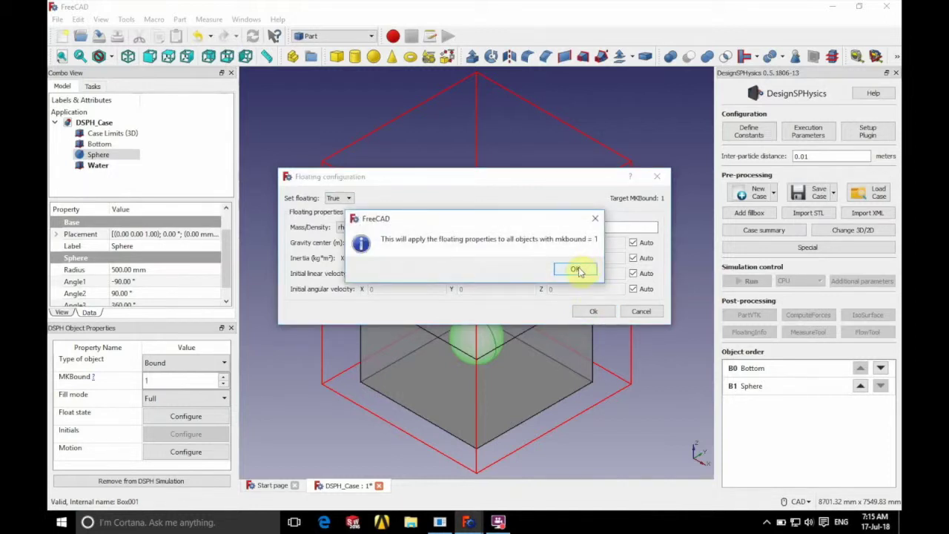
click(578, 269)
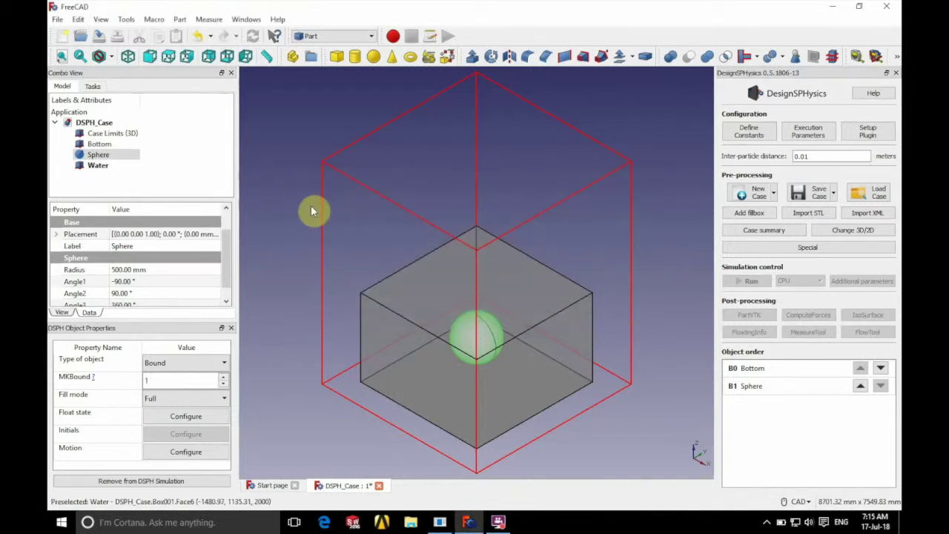
click(98, 165)
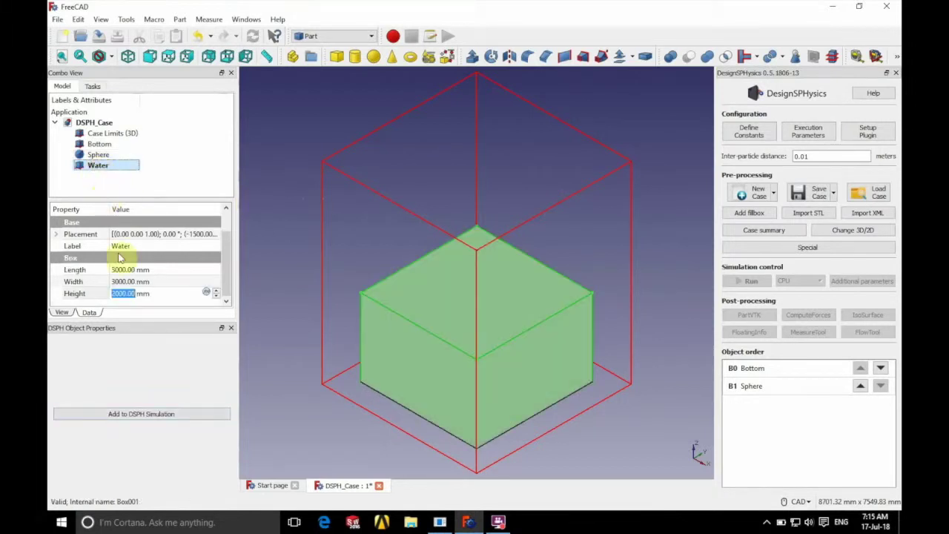
- Add the 3000 × 3000 × 2000 mm Water box to the DSPH simulation as fluid F0
click(123, 293)
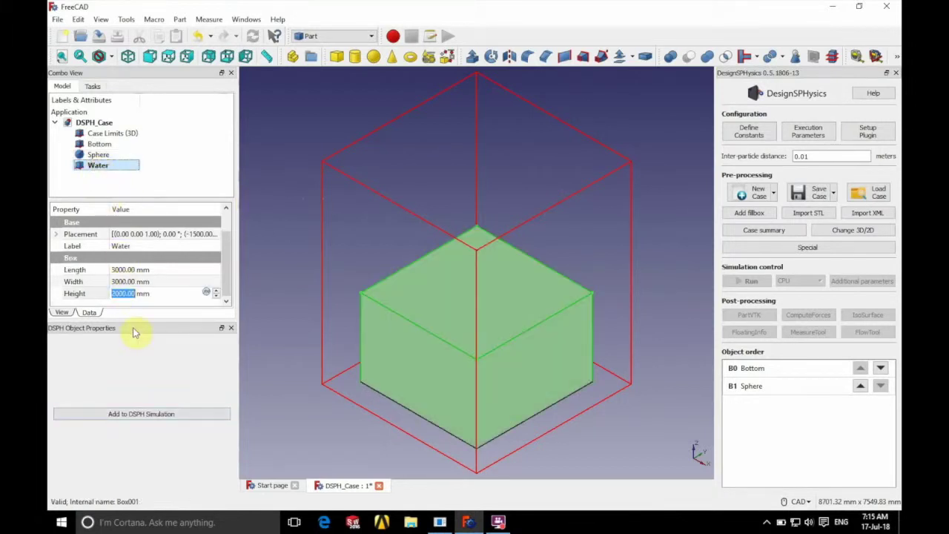
click(136, 415)
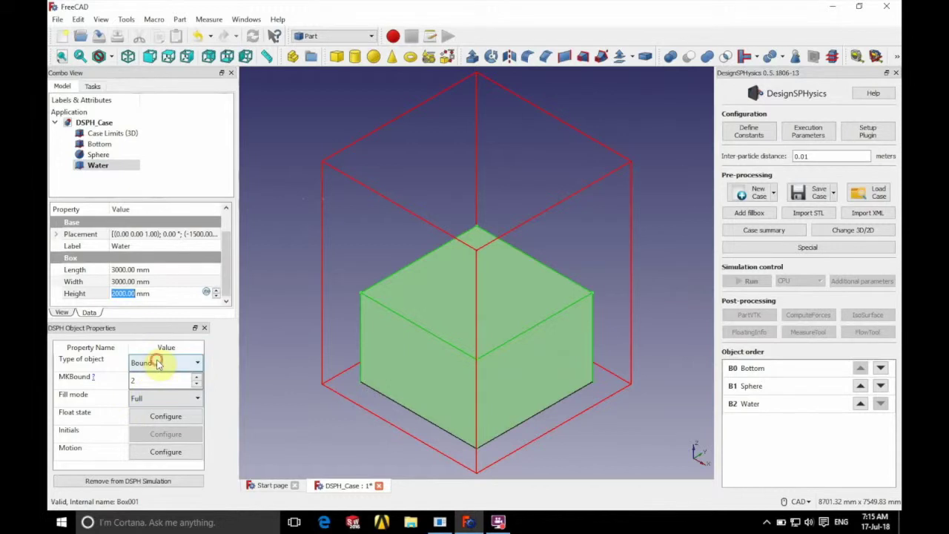
click(157, 363)
click(156, 378)
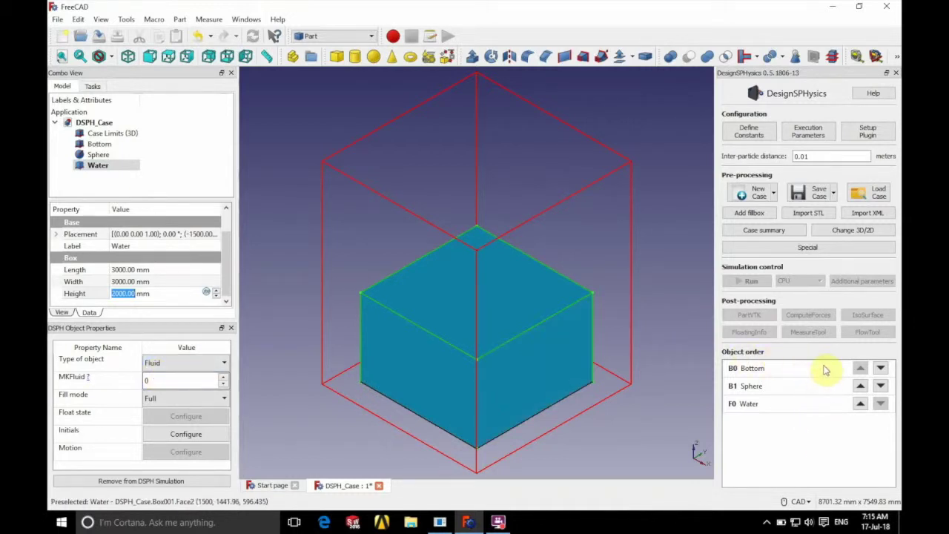
- Move Water to the top of the object order and make the case 2D at Y position 0
click(859, 404)
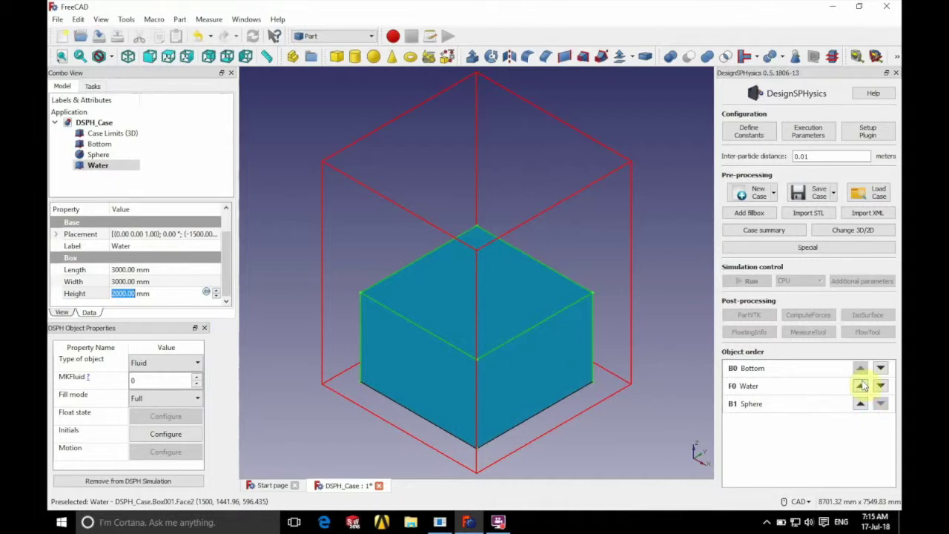
click(860, 385)
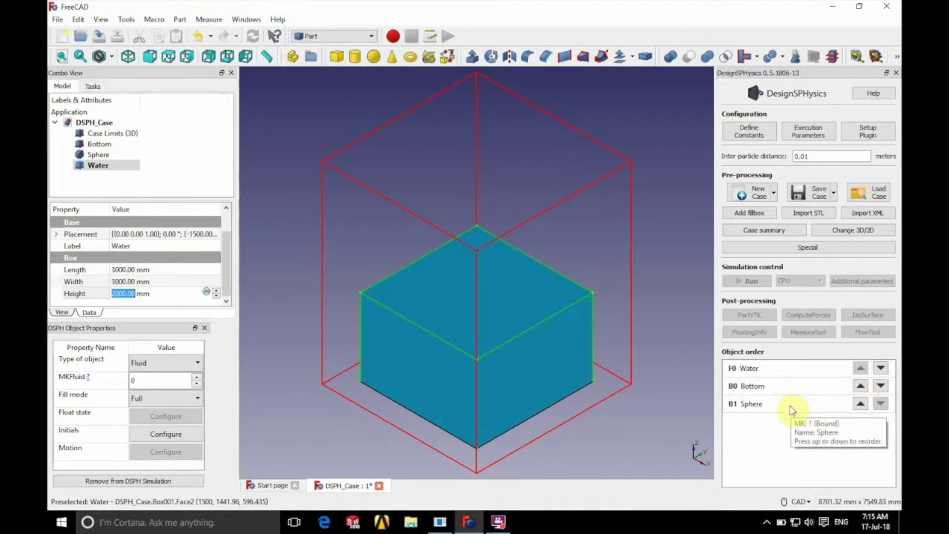
click(861, 232)
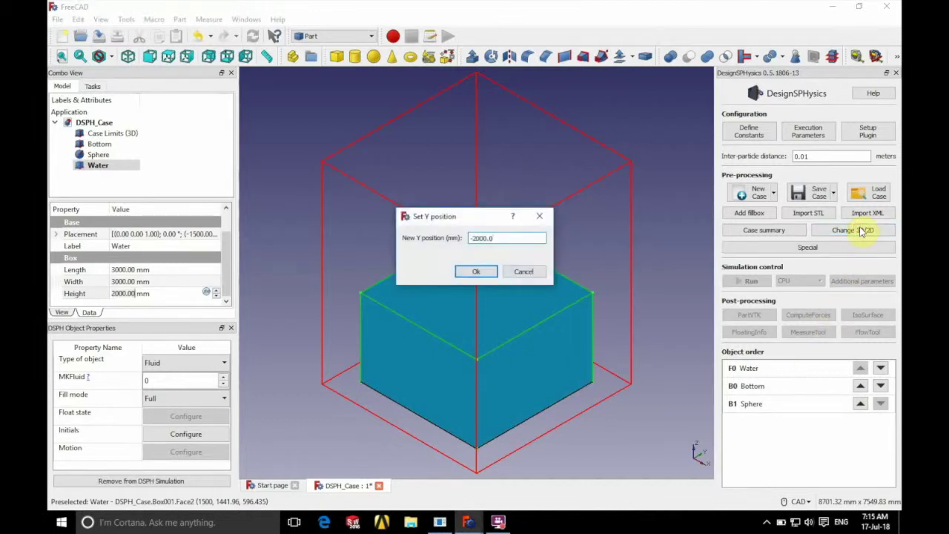
drag(494, 237, 438, 245)
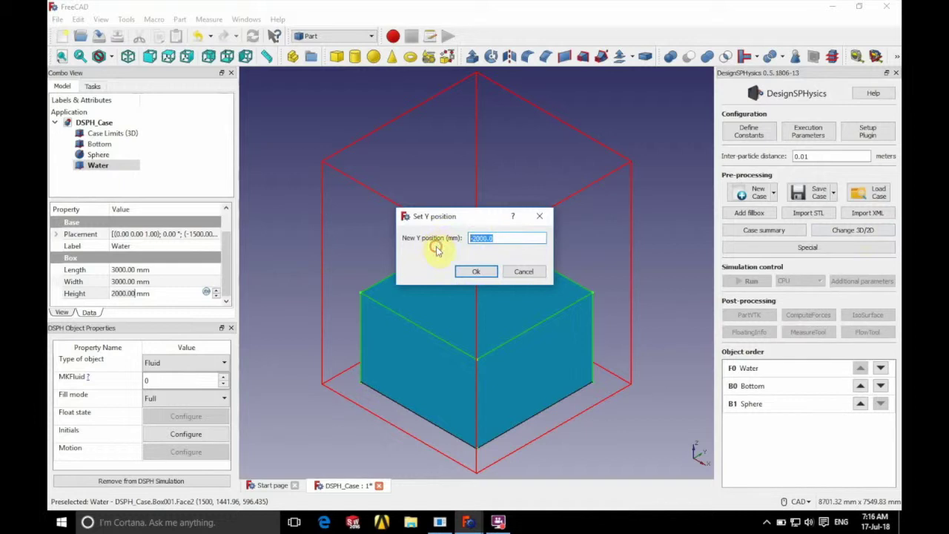
text(0)
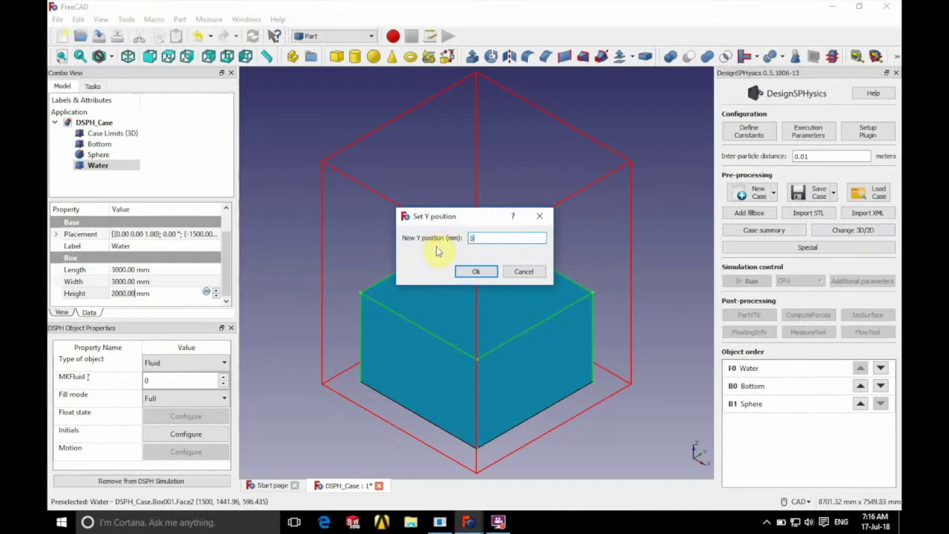
click(482, 273)
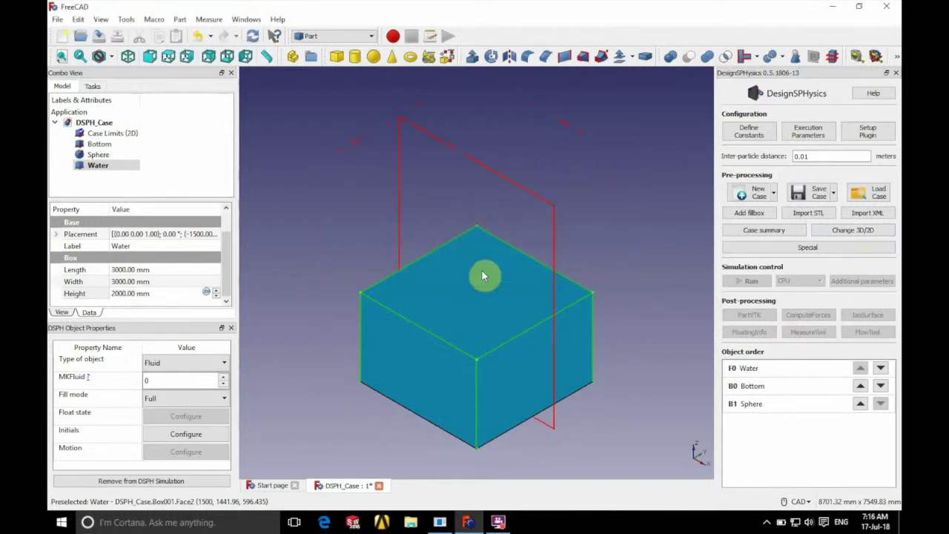
- Accept the constants: gravity -9.81 m/s², density 1000 kg/m³, CoefH 1.2
click(750, 132)
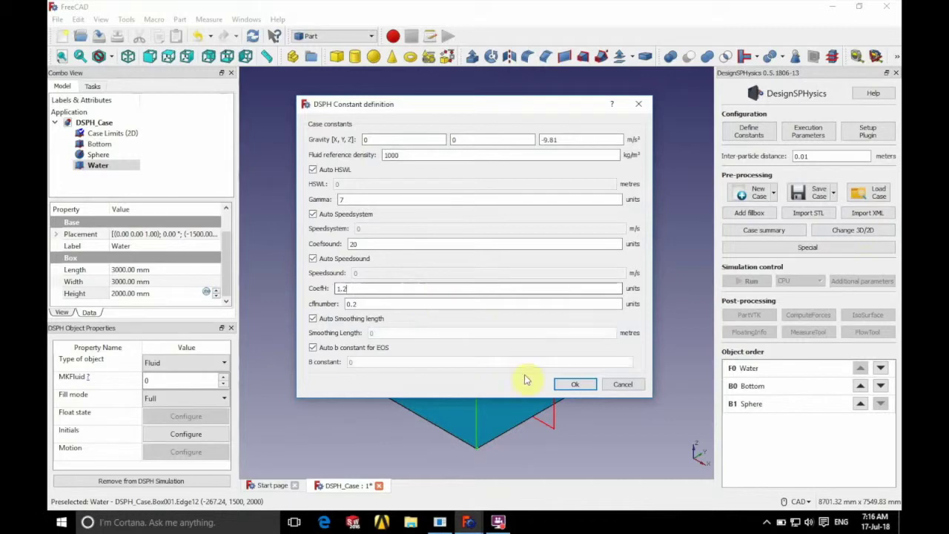
click(575, 386)
click(193, 154)
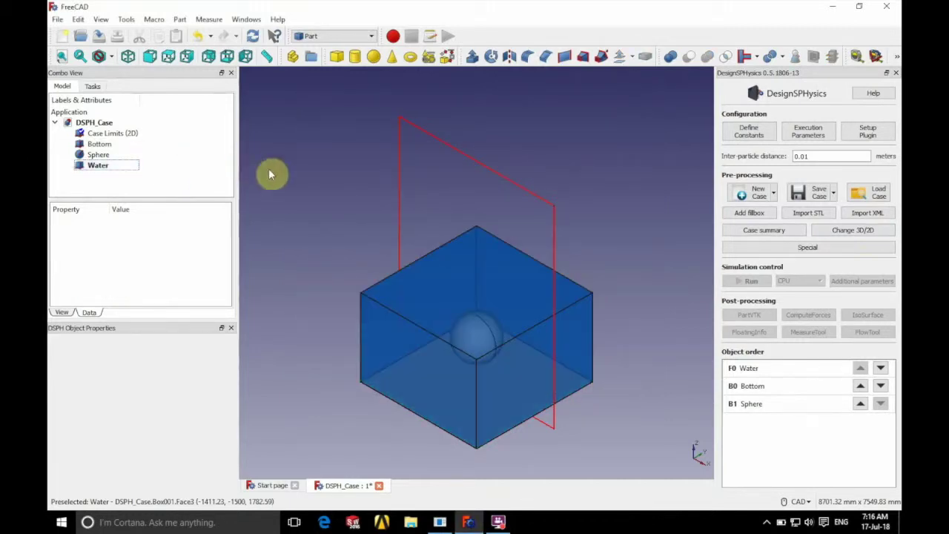
- Set Double precision, the Symplectic step algorithm and DeltaSPH on in the execution parameters
click(808, 131)
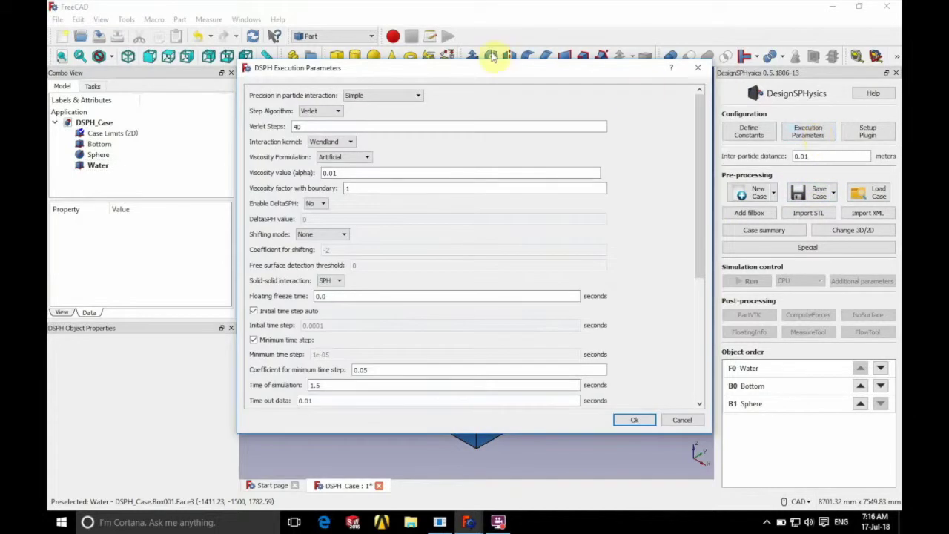
scroll(392, 95, up, 1)
click(385, 96)
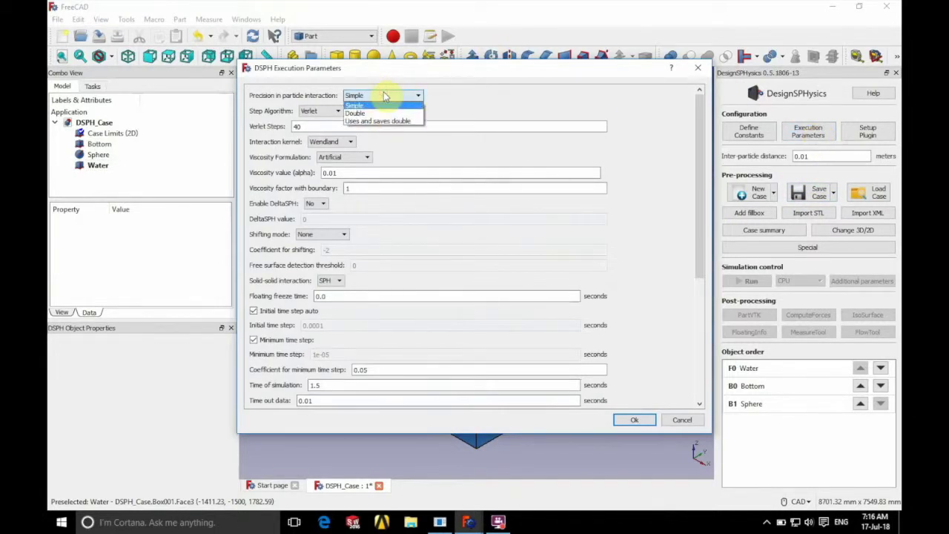
click(375, 113)
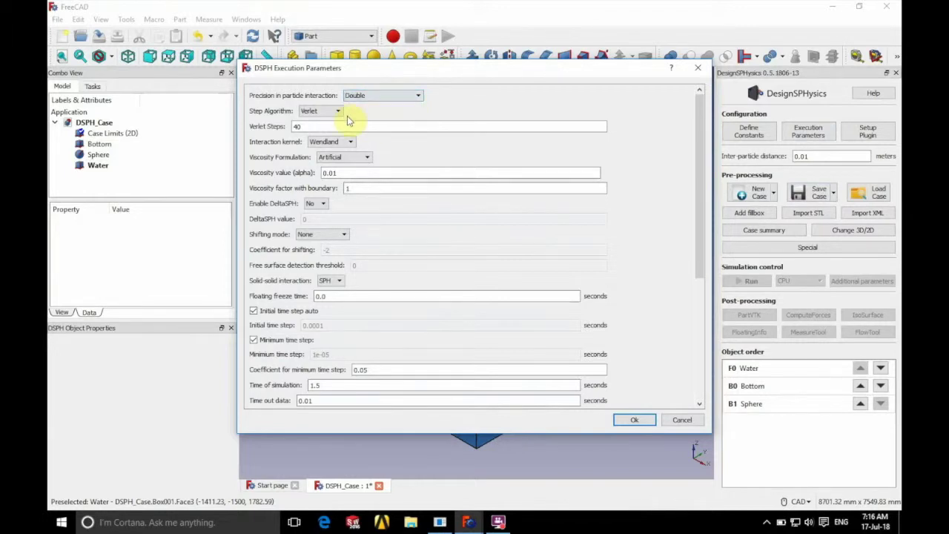
click(326, 114)
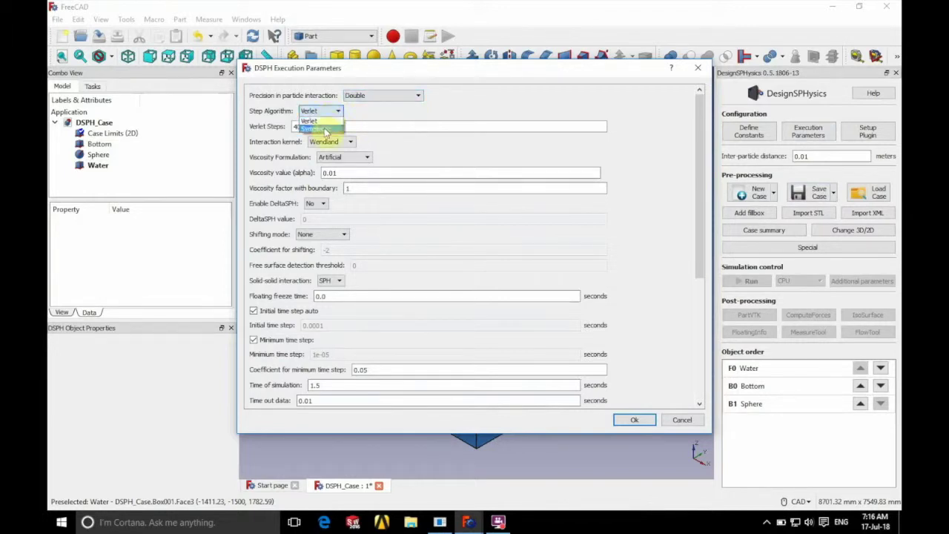
click(324, 131)
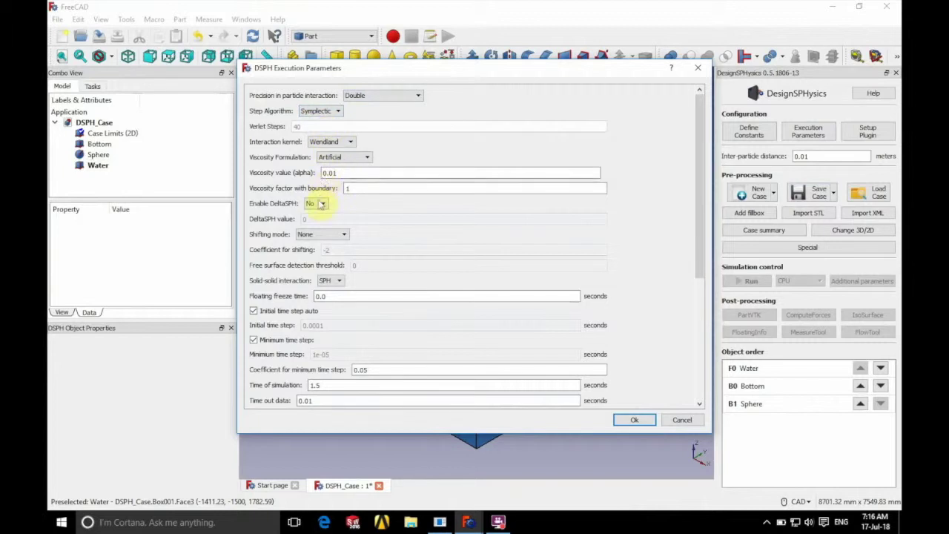
click(318, 206)
click(315, 216)
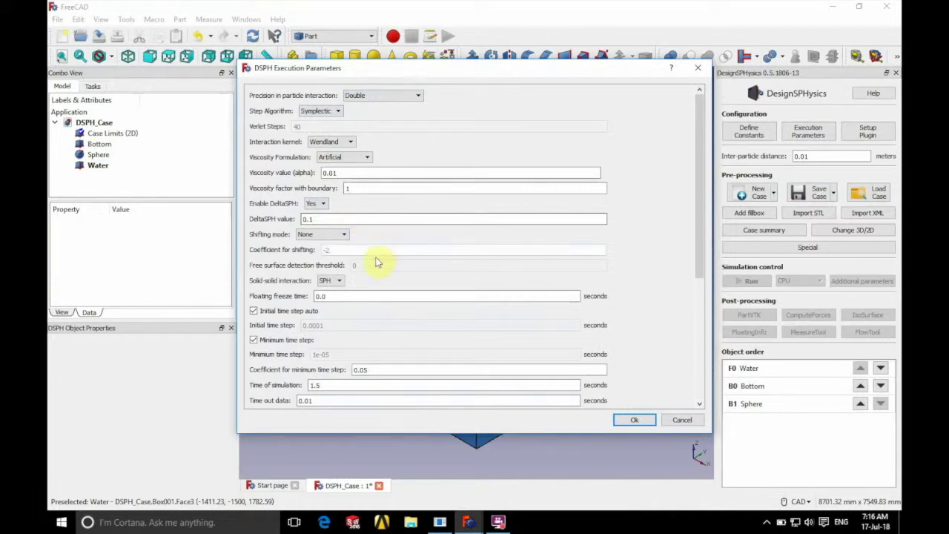
- Set 6 s simulation time and 0.02 s output interval, enable X periodicity, and apply
drag(326, 384, 302, 387)
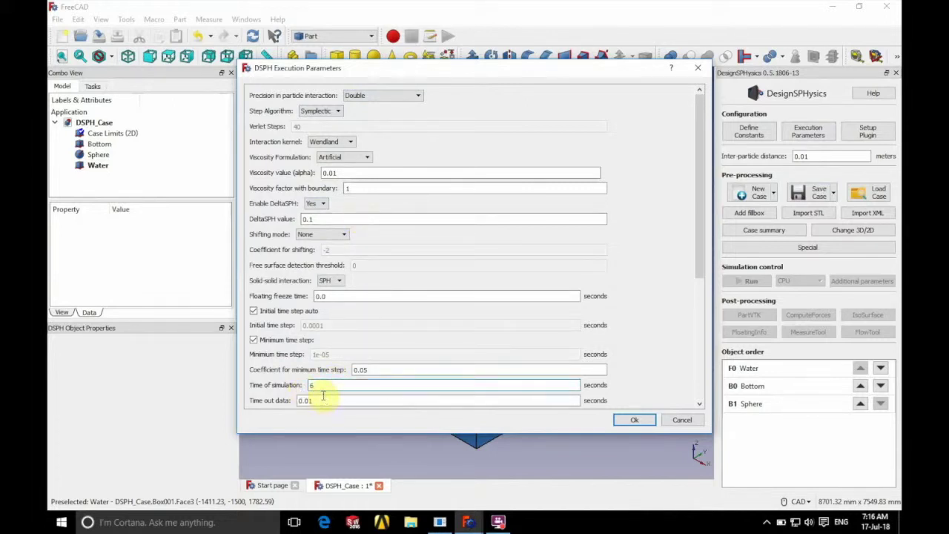
click(320, 401)
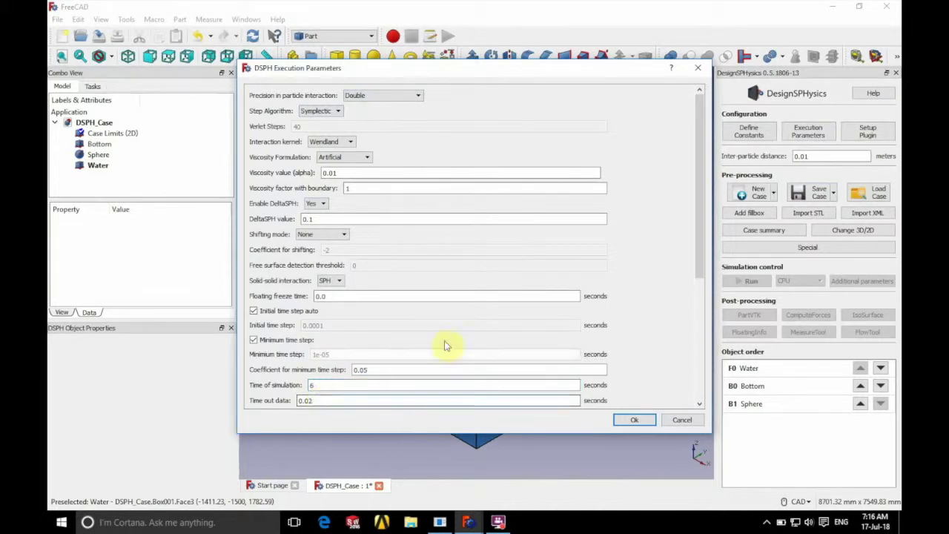
scroll(652, 320, down, 1)
scroll(652, 320, down, 3)
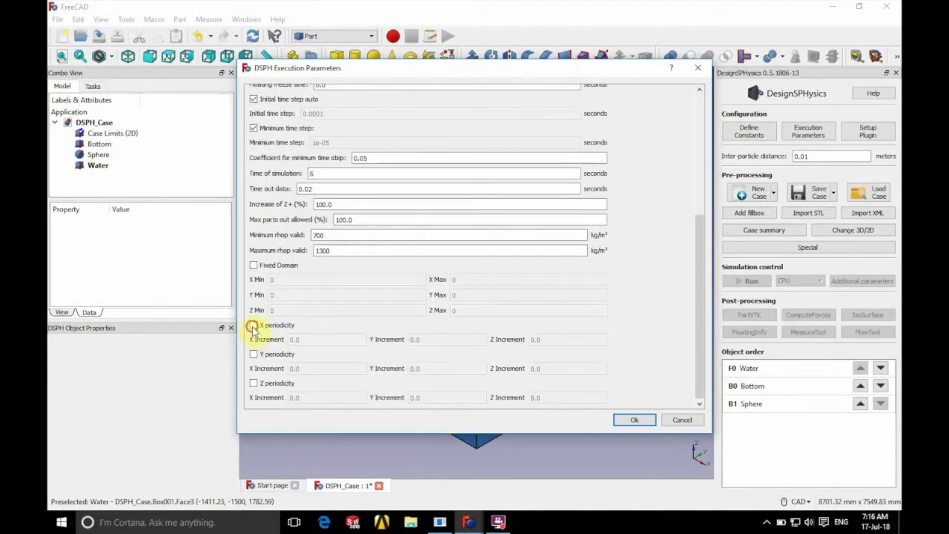
click(253, 325)
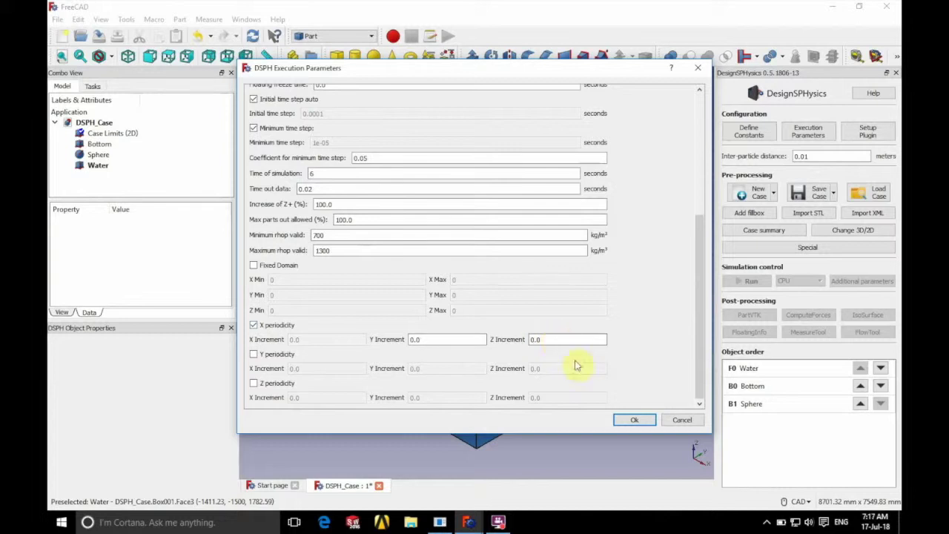
click(631, 420)
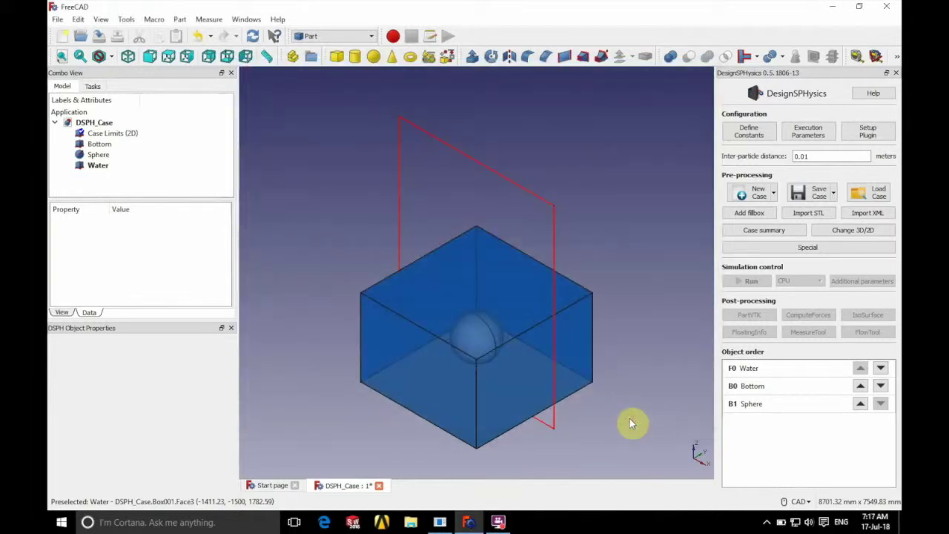
click(810, 155)
- Trim the inter-particle distance value, then start Save & GenCase in the Internship Cases folder
key(BackSpace)
click(833, 193)
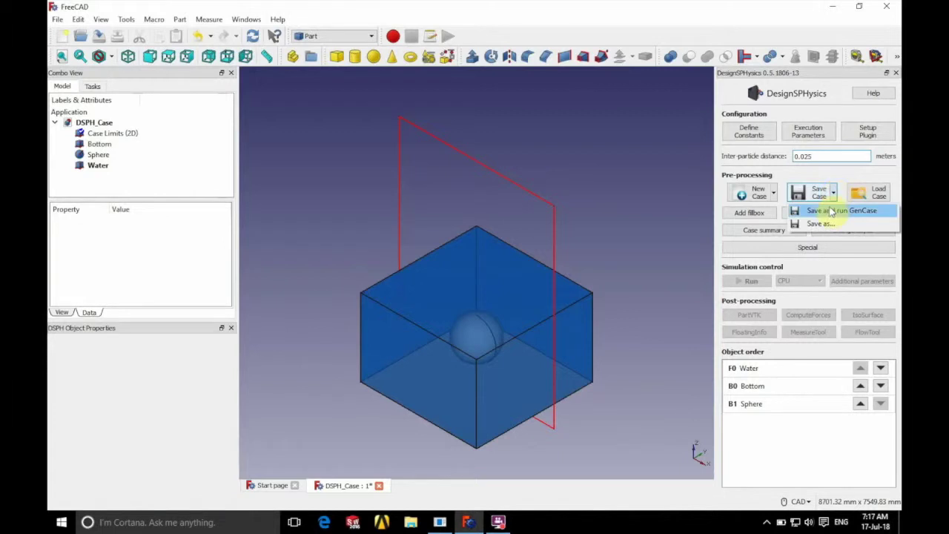
click(830, 211)
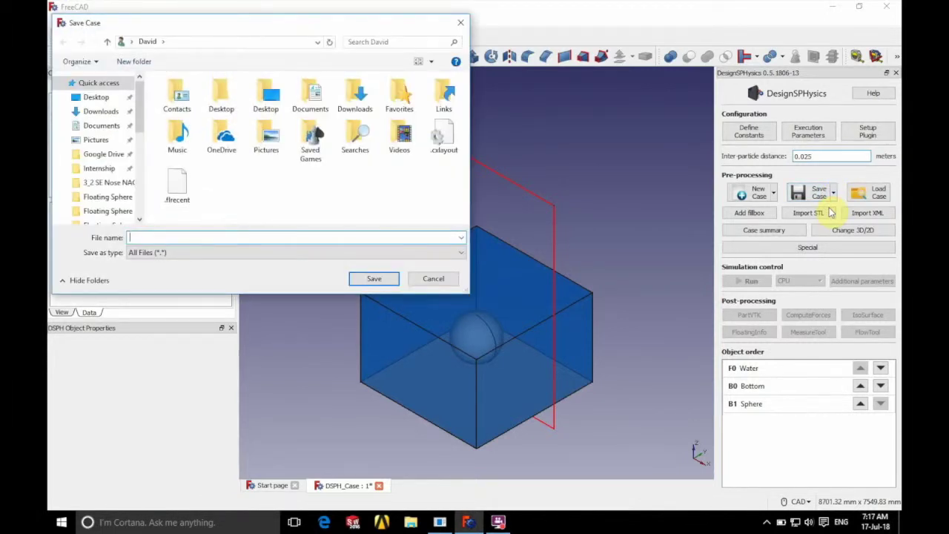
click(99, 168)
double_click(198, 96)
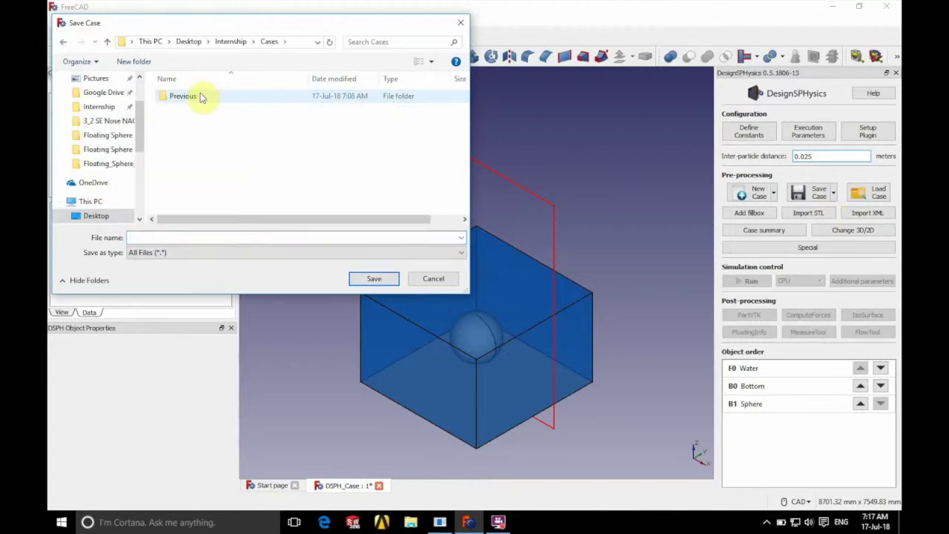
- Create a new folder named Floating_Sphere inside Cases and open it
right_click(206, 171)
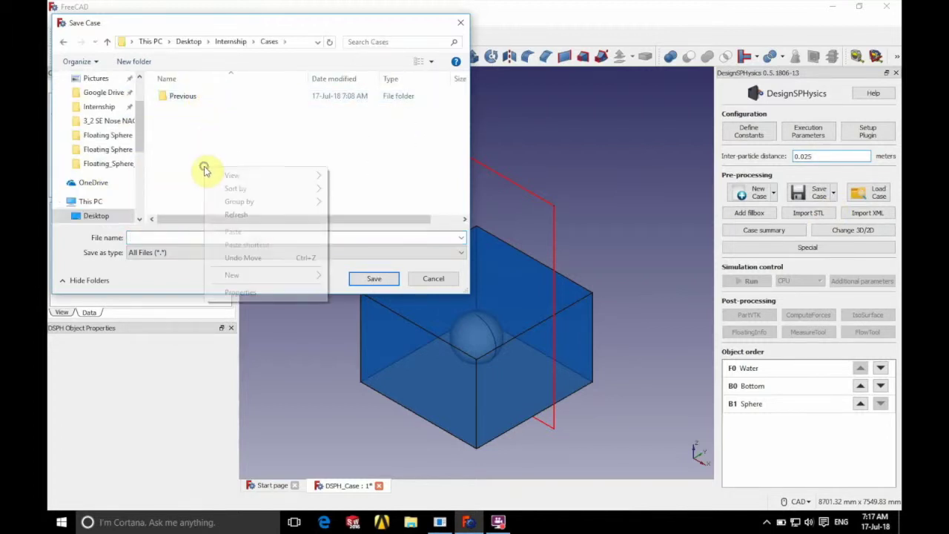
mouse_move(240, 275)
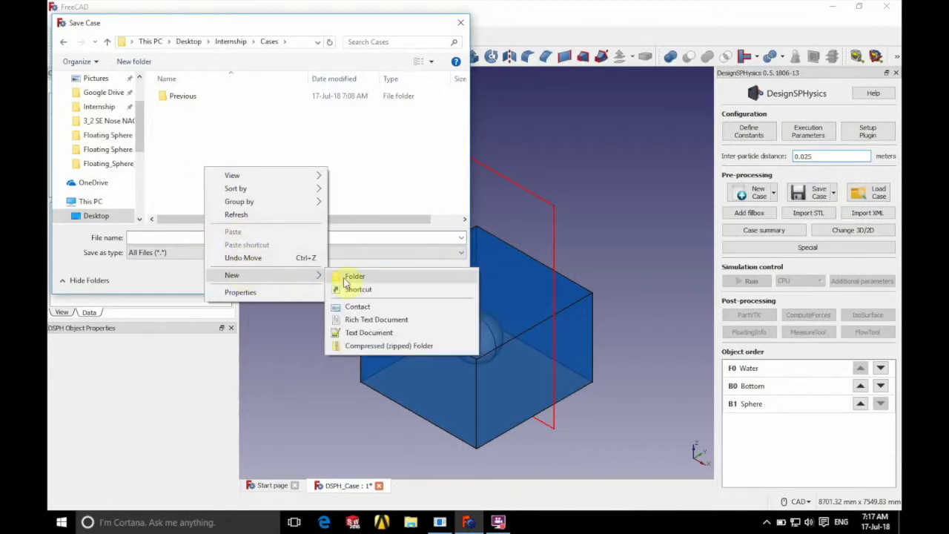
click(347, 279)
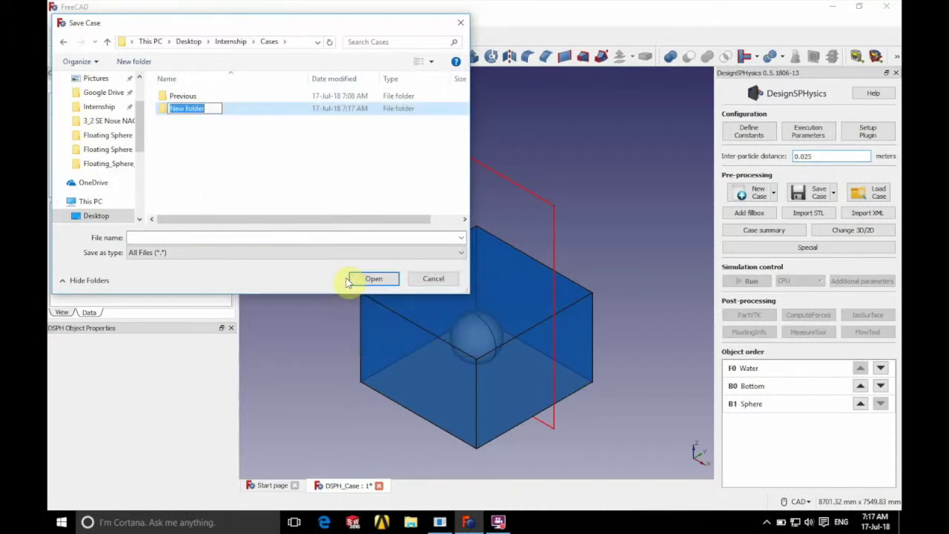
text(Floating_Sphere)
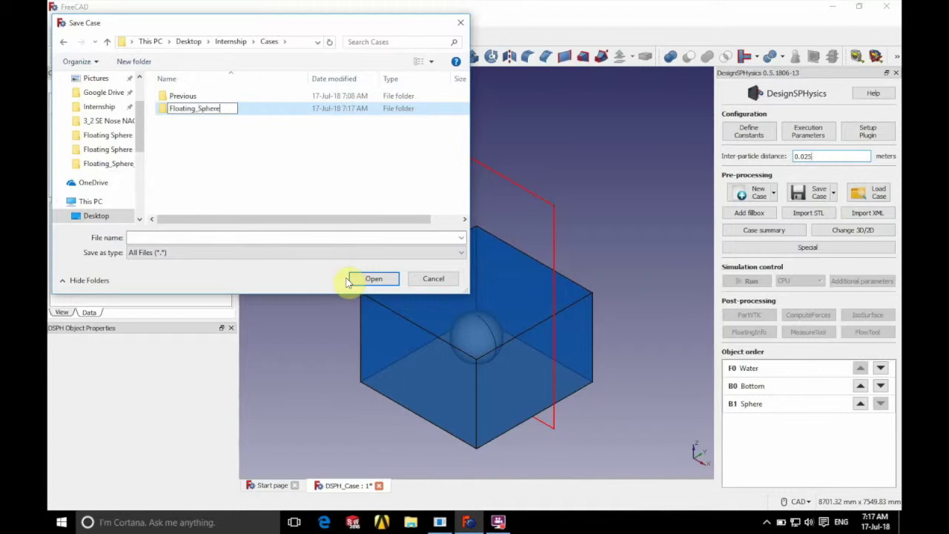
click(285, 179)
double_click(194, 108)
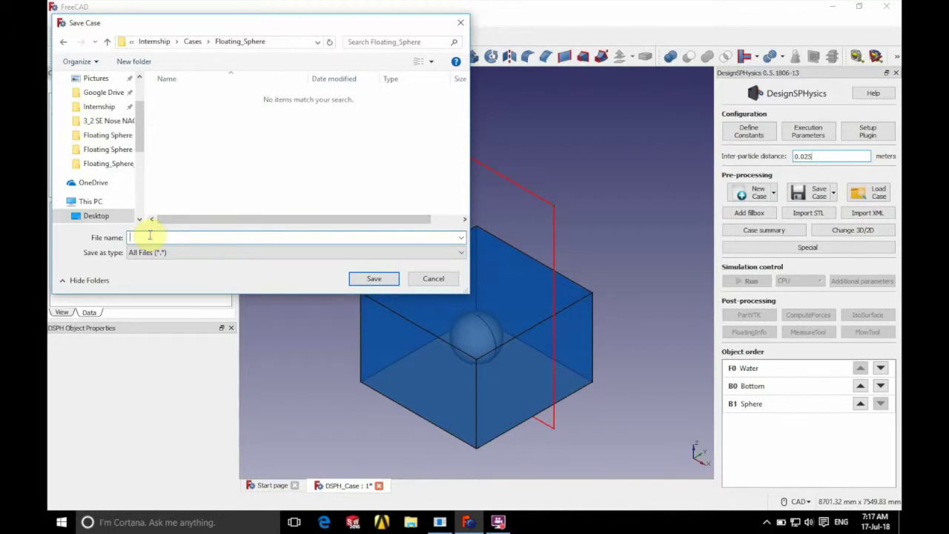
- Save the case there and generate it as 9801 particles
text(Floating_Sphere)
click(381, 279)
click(381, 280)
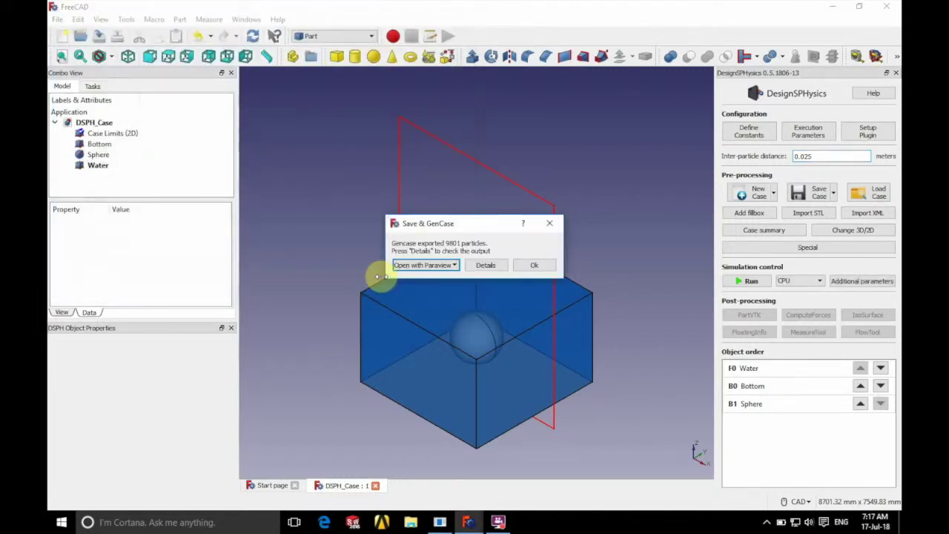
click(539, 268)
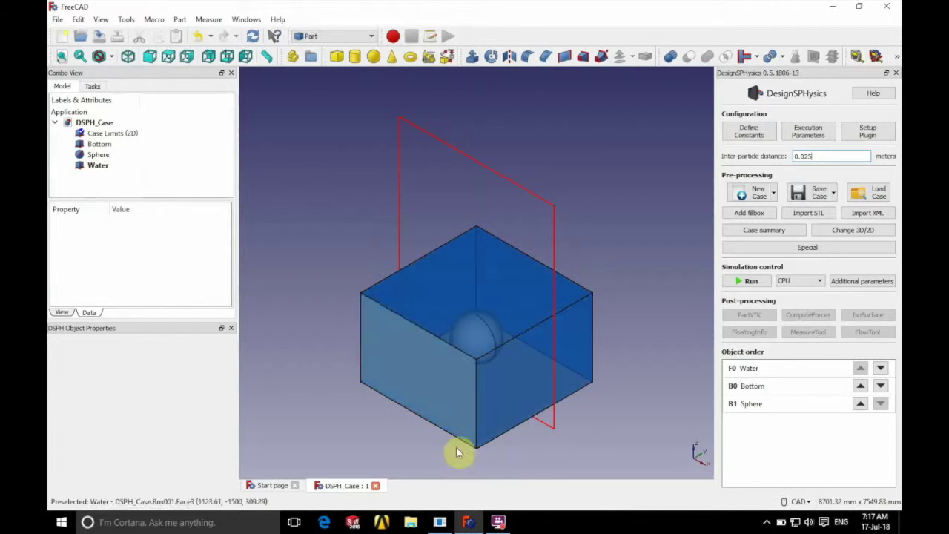
- In ParaView, open Floating_Sphere_All.vtk from Cases > Floating_Sphere > Floating_Sphere > Floating_Sphere_out
mouse_move(440, 523)
click(433, 466)
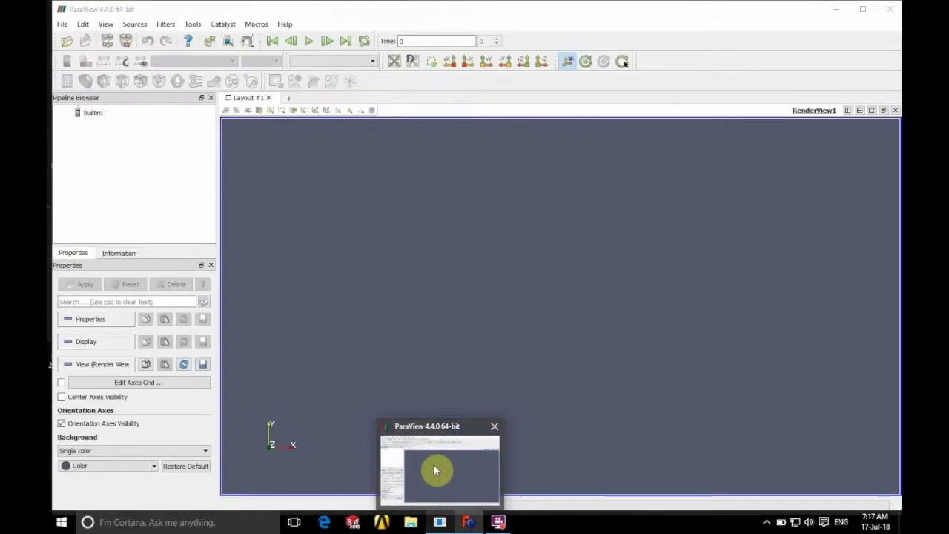
right_click(104, 160)
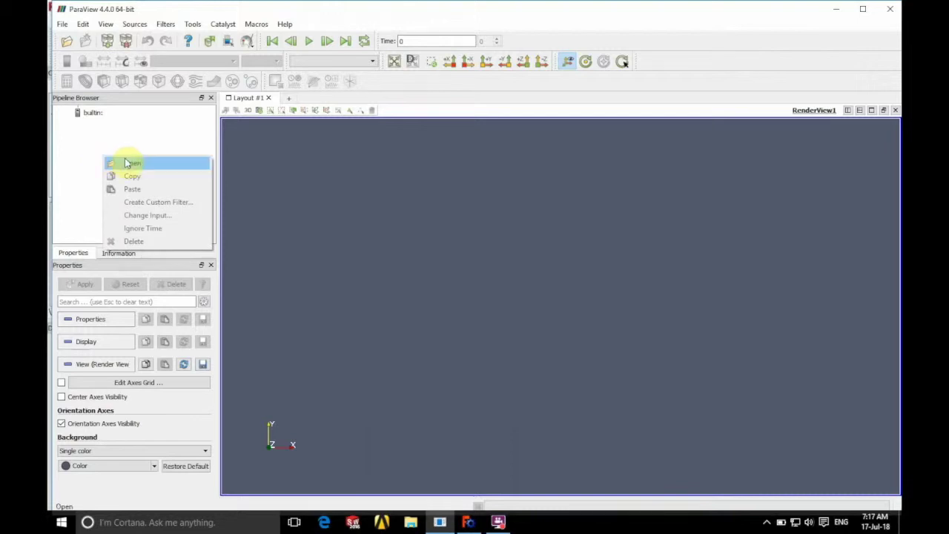
click(127, 163)
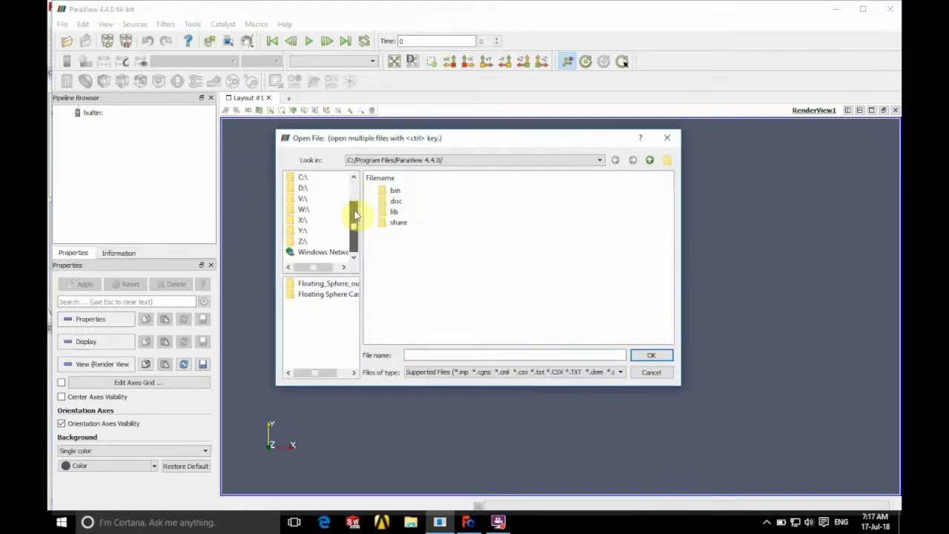
drag(354, 215, 354, 201)
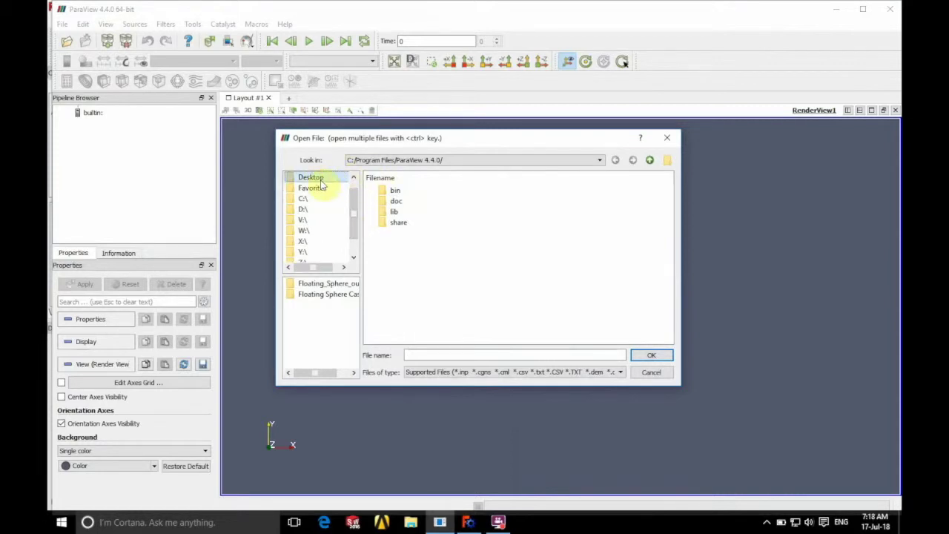
click(320, 183)
double_click(432, 192)
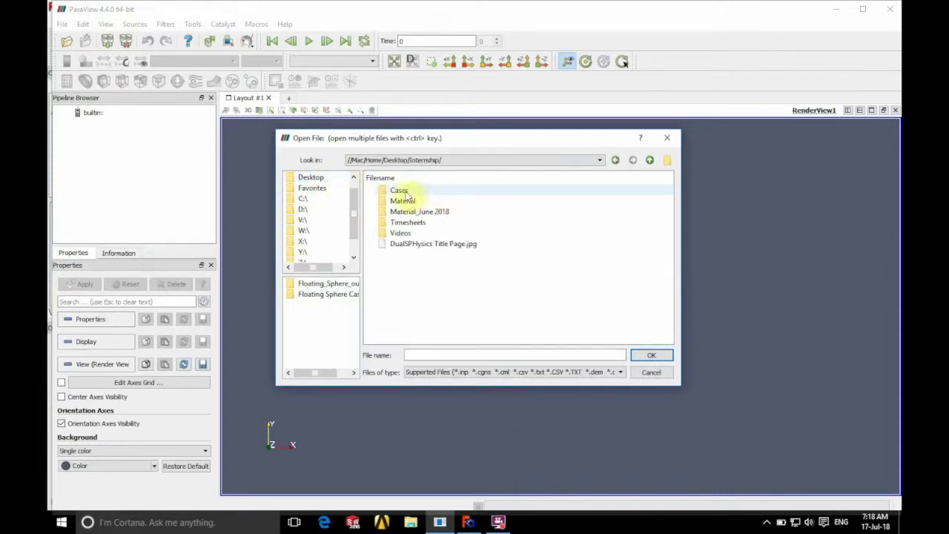
double_click(400, 191)
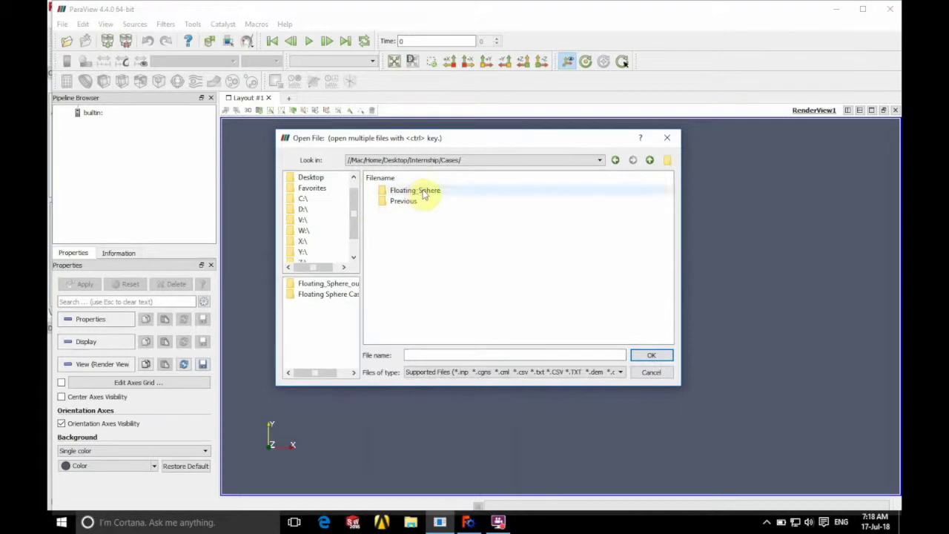
double_click(424, 193)
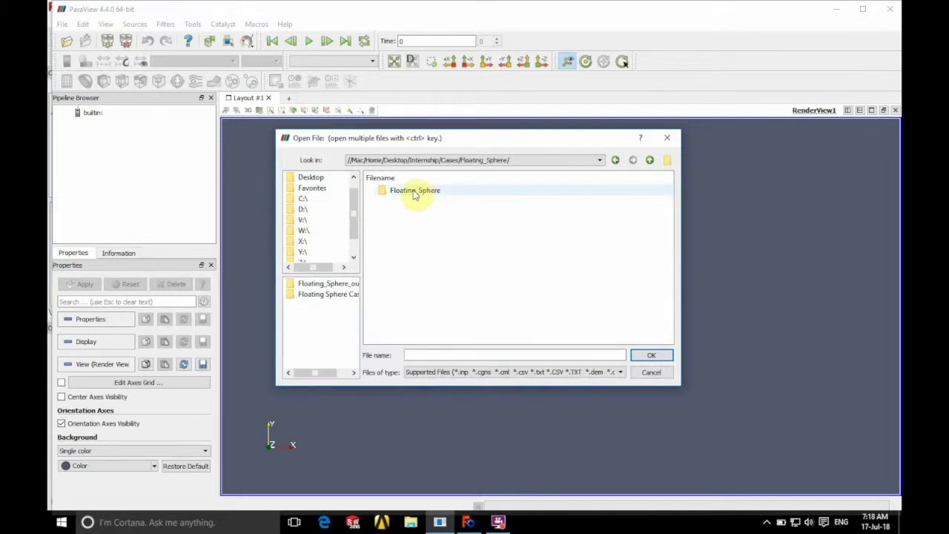
double_click(415, 192)
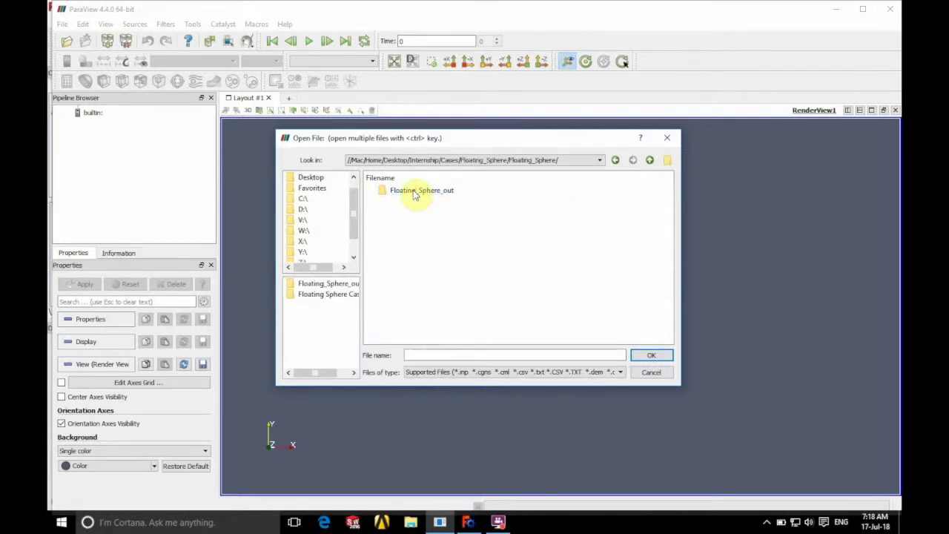
double_click(415, 192)
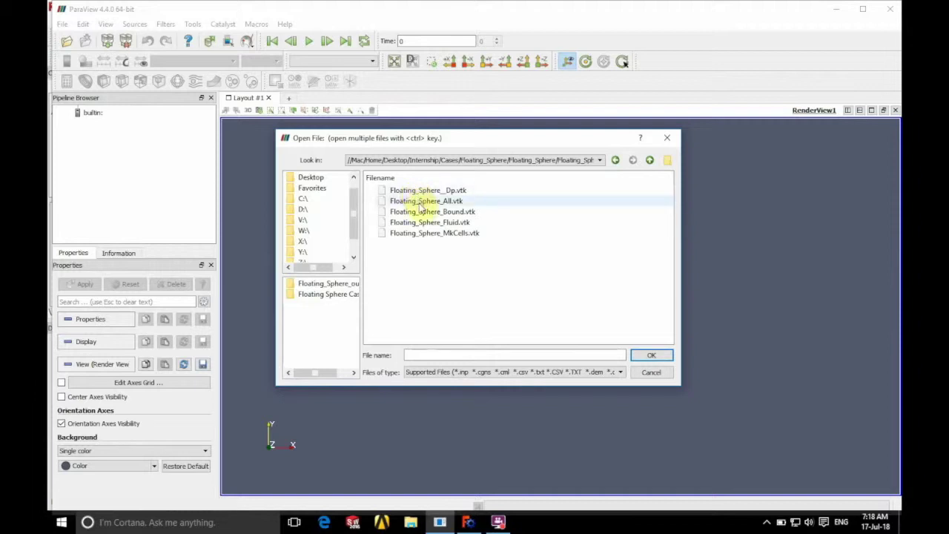
double_click(421, 202)
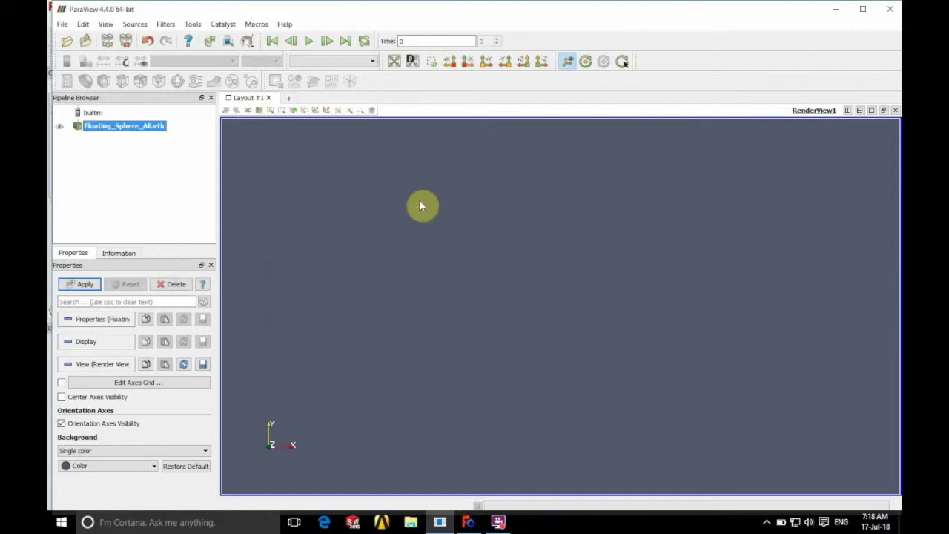
- Apply it, view along +Y, colour by Vel then back to Idp, and return to FreeCAD
click(95, 155)
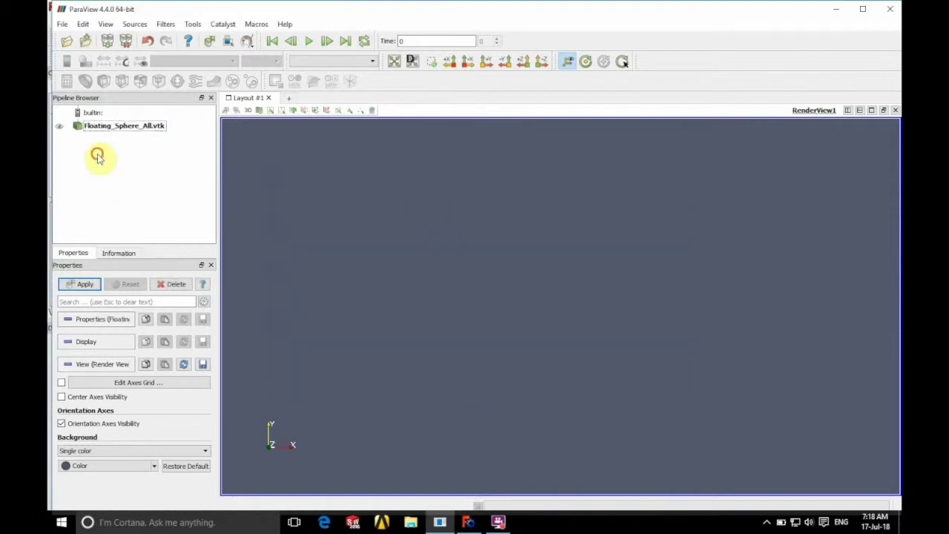
click(80, 285)
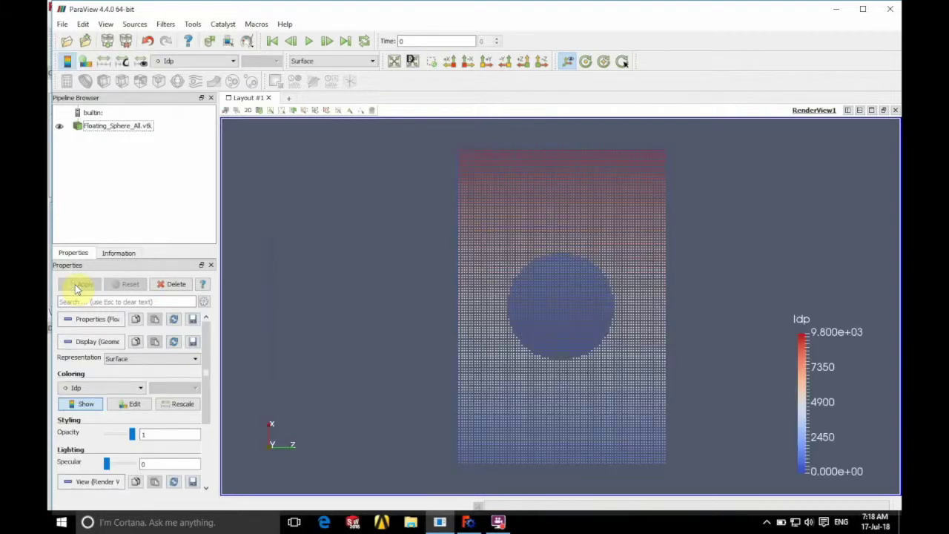
click(487, 64)
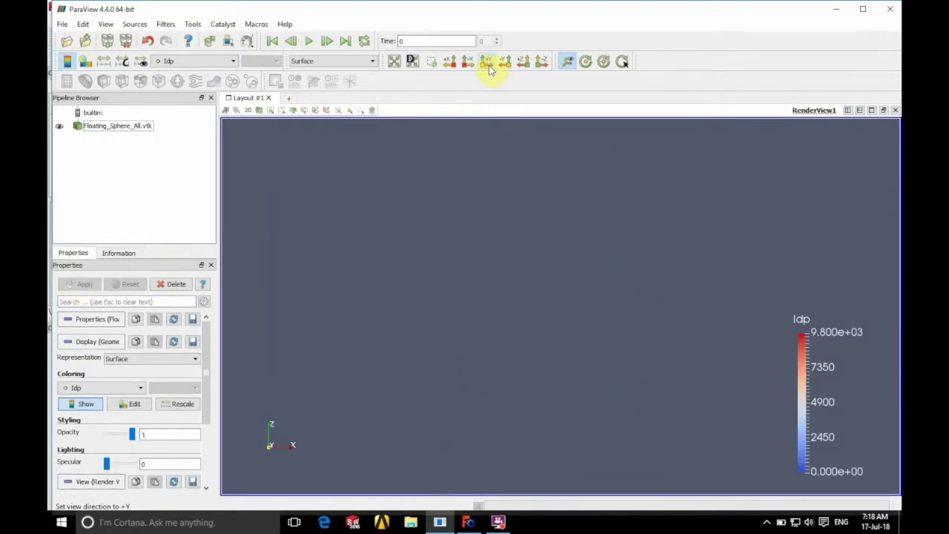
click(102, 388)
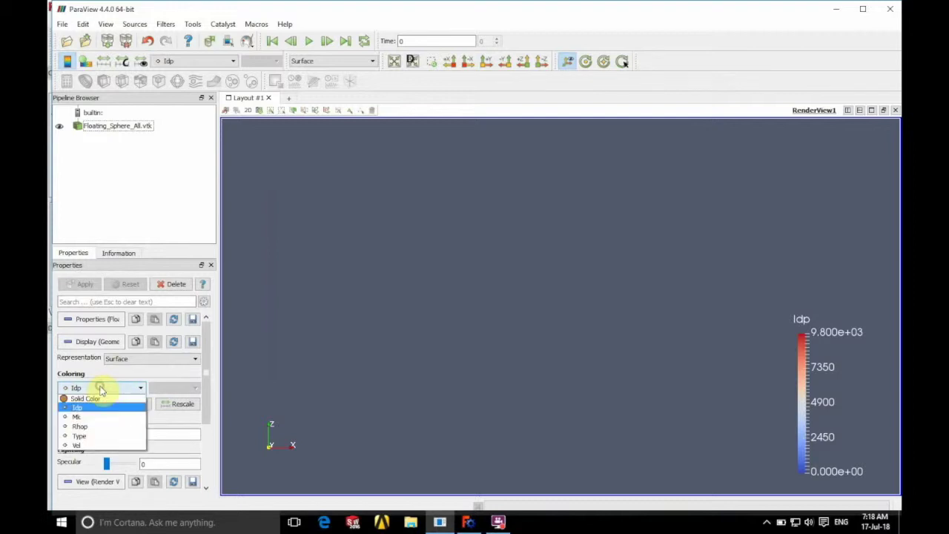
click(78, 445)
click(82, 387)
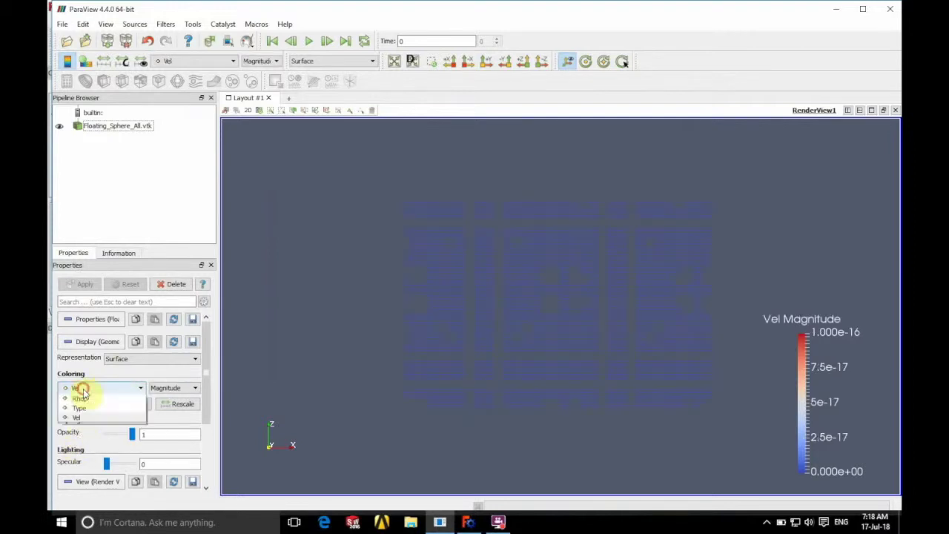
click(79, 408)
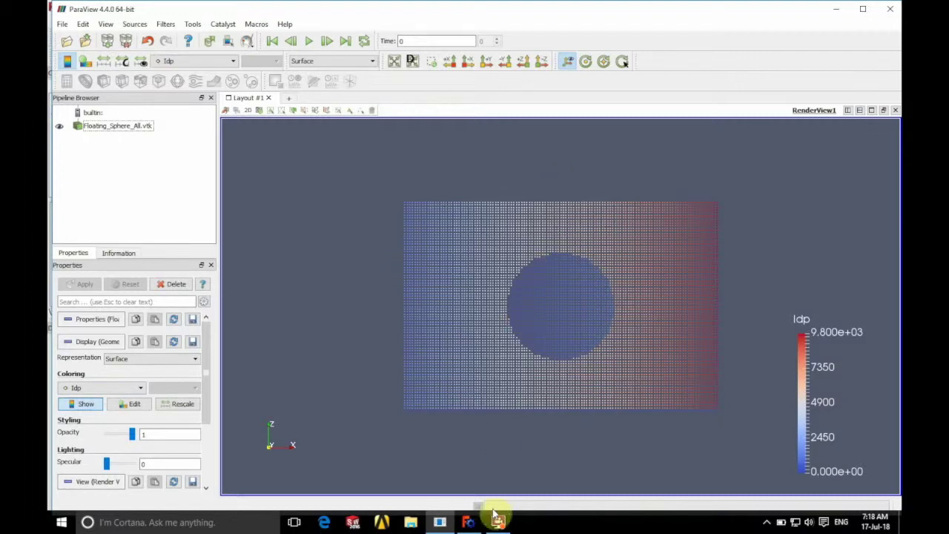
click(477, 525)
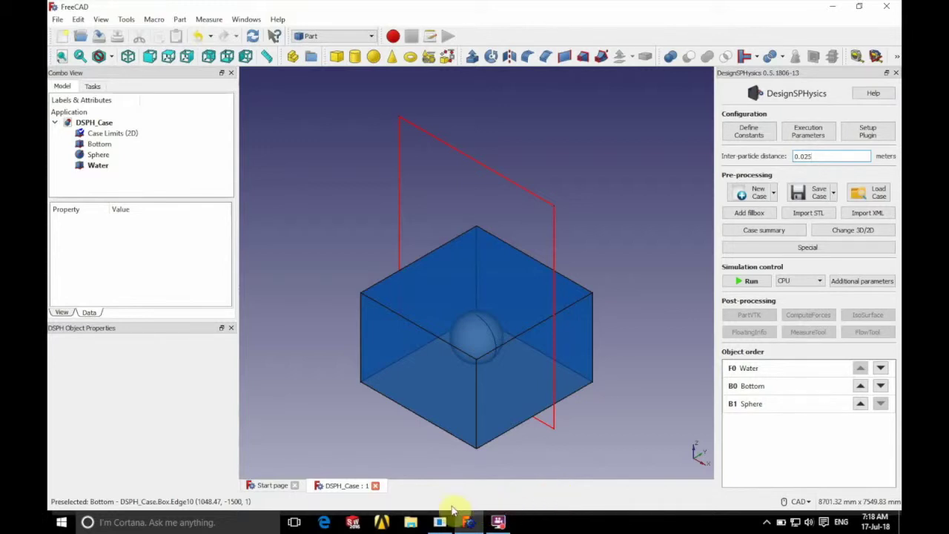
- Browse Desktop > Internship > Cases > Floating_Sphere > Floating_Sphere > Floating_Sphere_out to check outputs, then close it
click(410, 522)
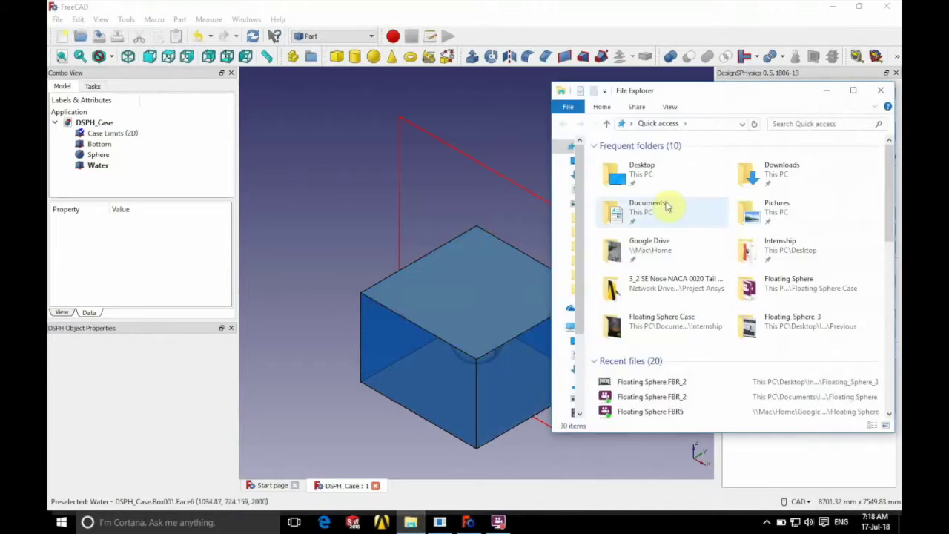
click(657, 181)
double_click(644, 177)
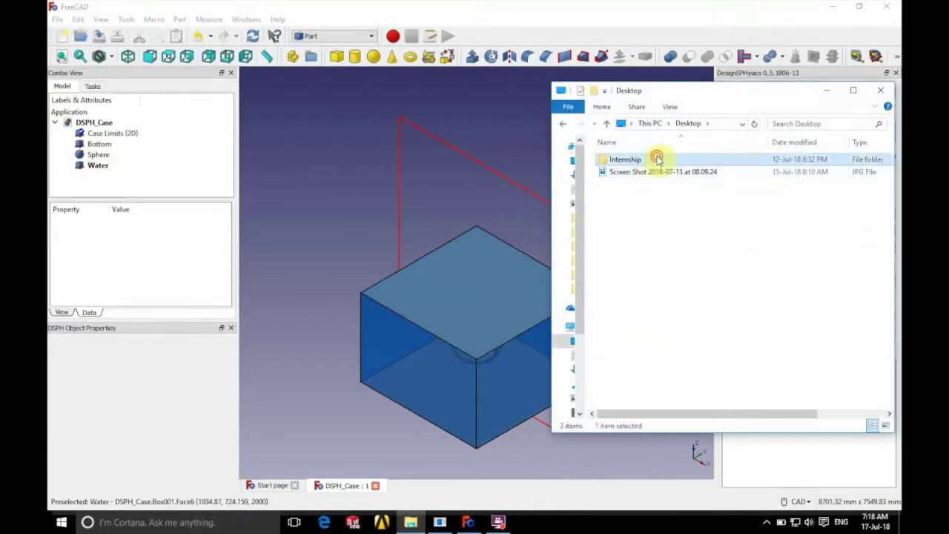
double_click(656, 155)
double_click(648, 161)
double_click(644, 165)
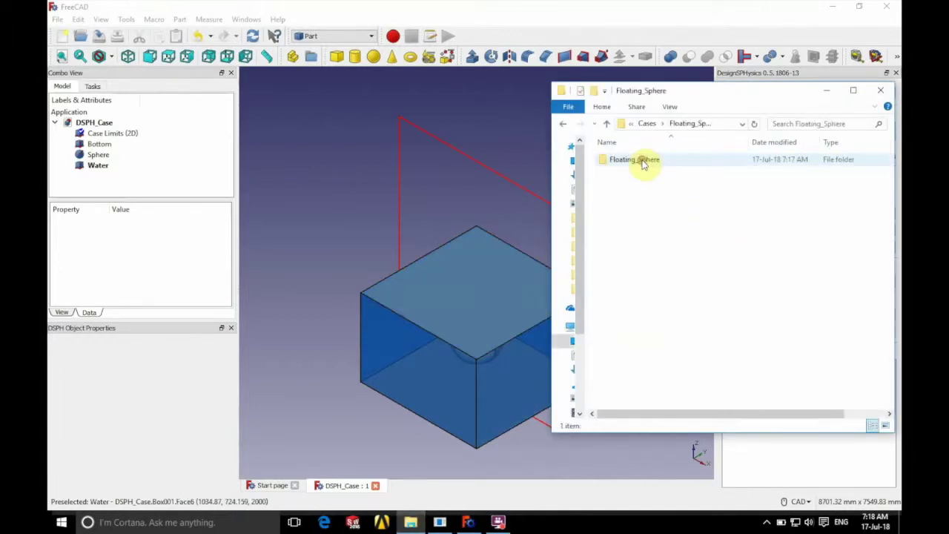
drag(731, 91, 501, 95)
double_click(412, 163)
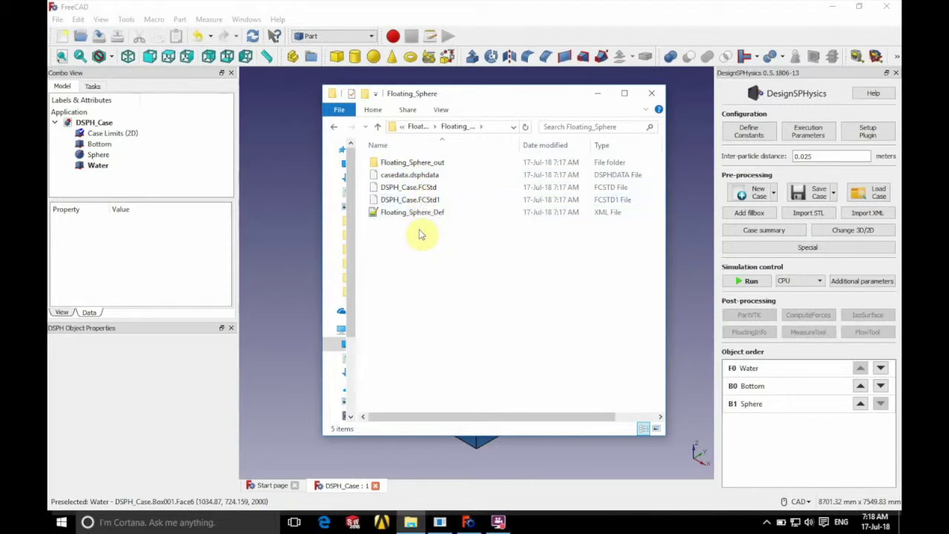
double_click(440, 162)
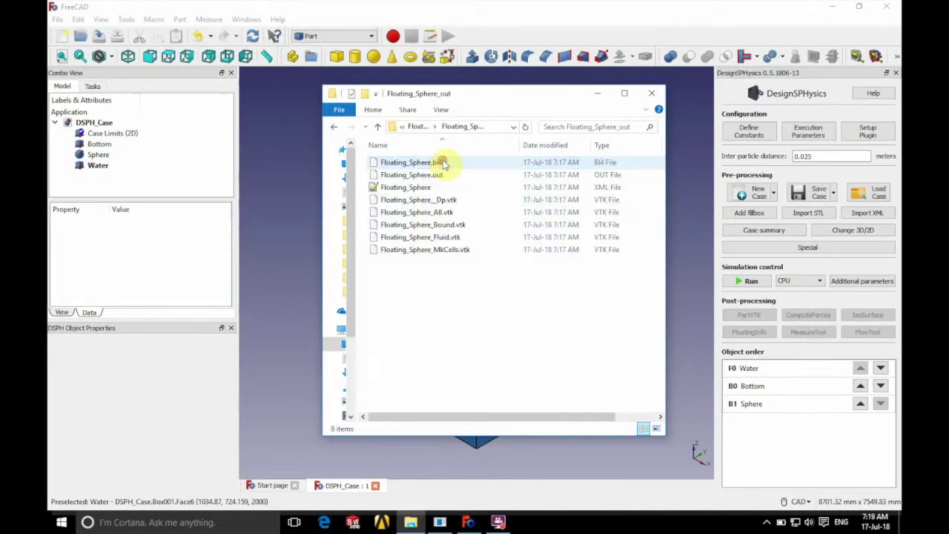
click(652, 94)
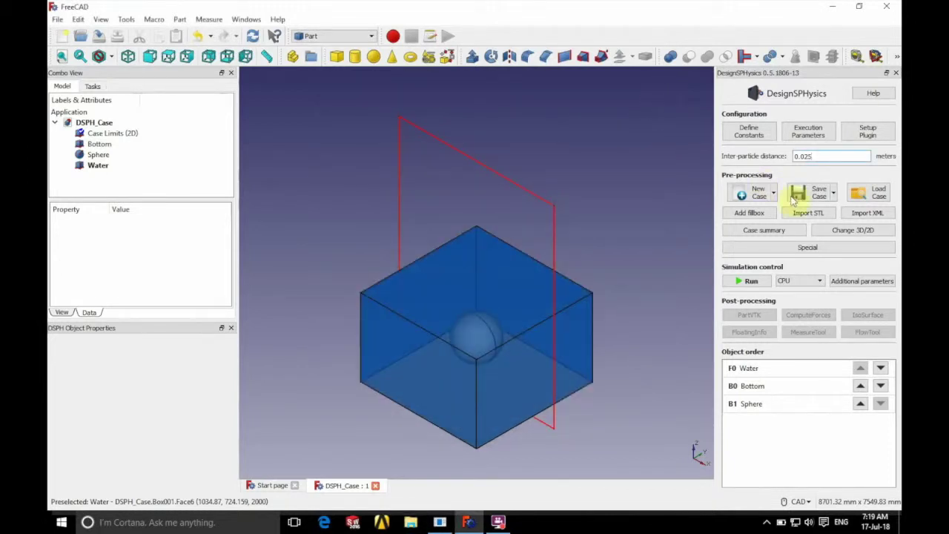
- Run the DualSPHysics simulation on the CPU and follow its detailed progress log
click(820, 281)
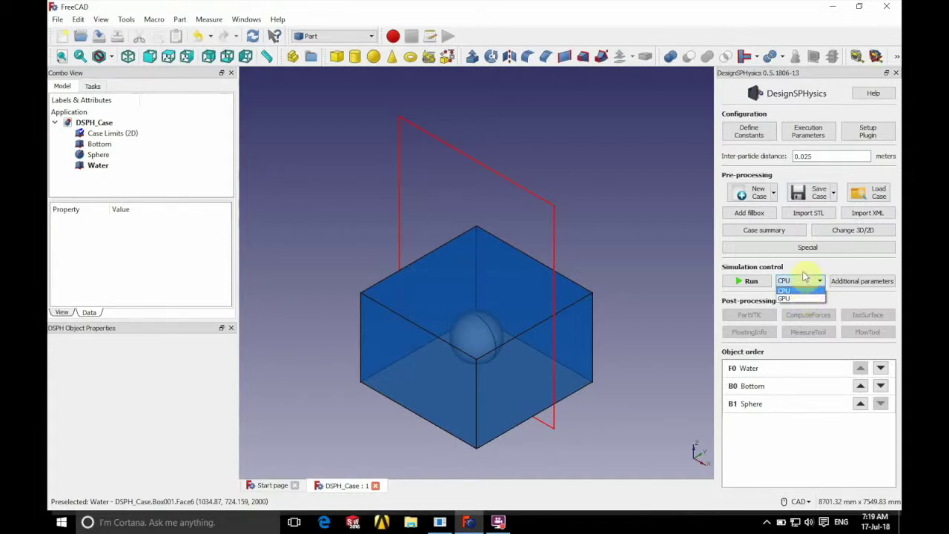
click(798, 280)
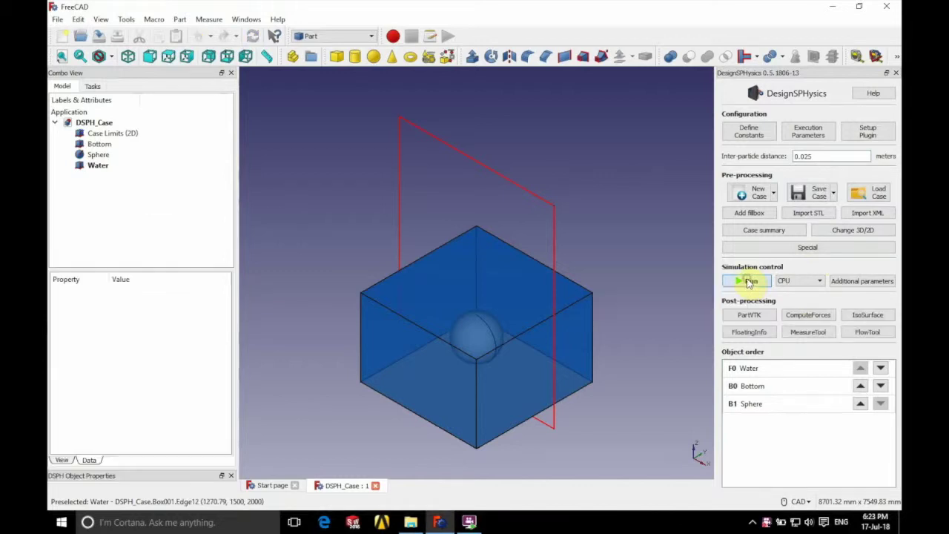
click(750, 281)
click(485, 305)
drag(201, 253, 76, 254)
drag(449, 188, 417, 189)
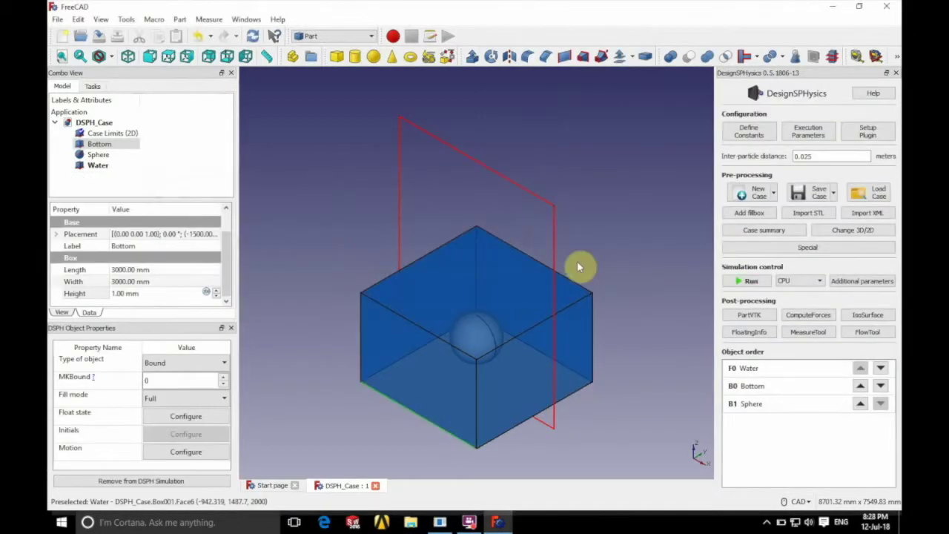
- Export only the fluid particles with PartVTK as FluidPart
click(748, 316)
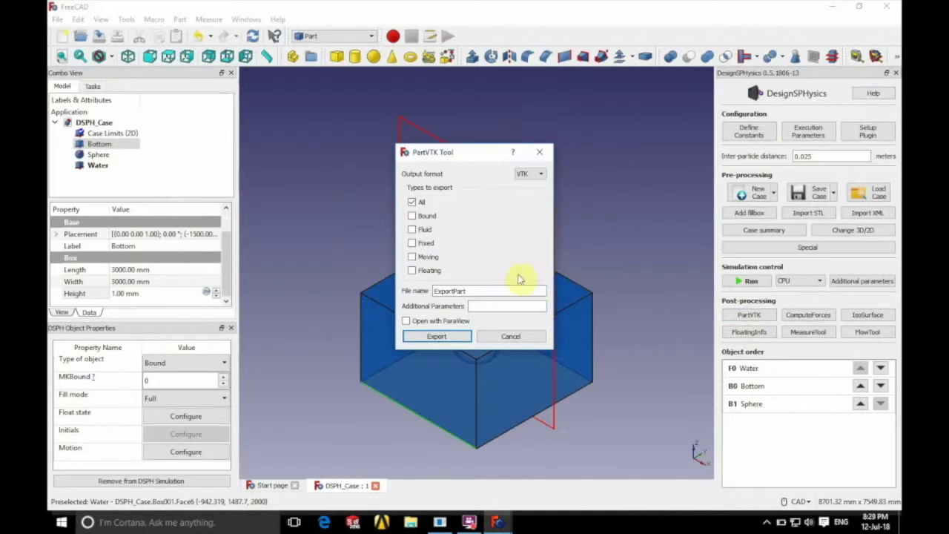
click(412, 229)
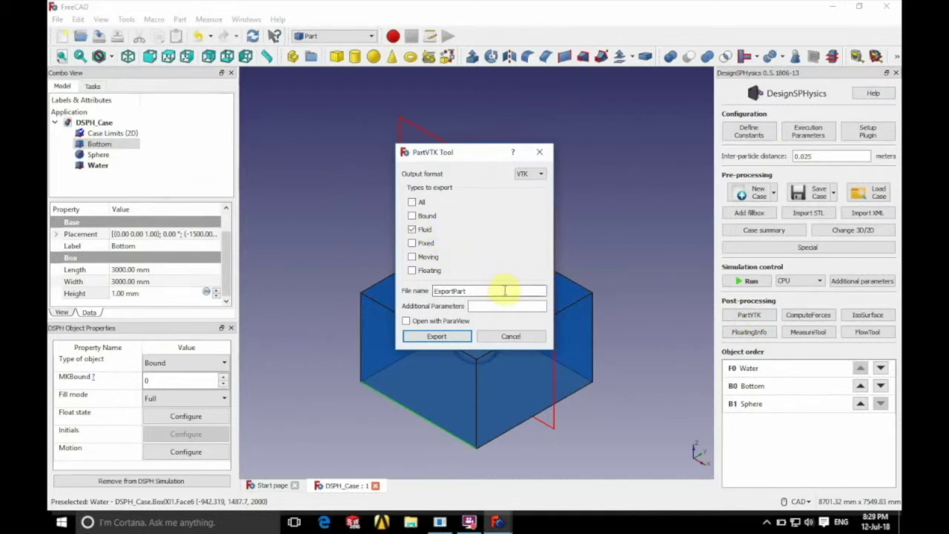
drag(500, 291, 404, 294)
text(f)
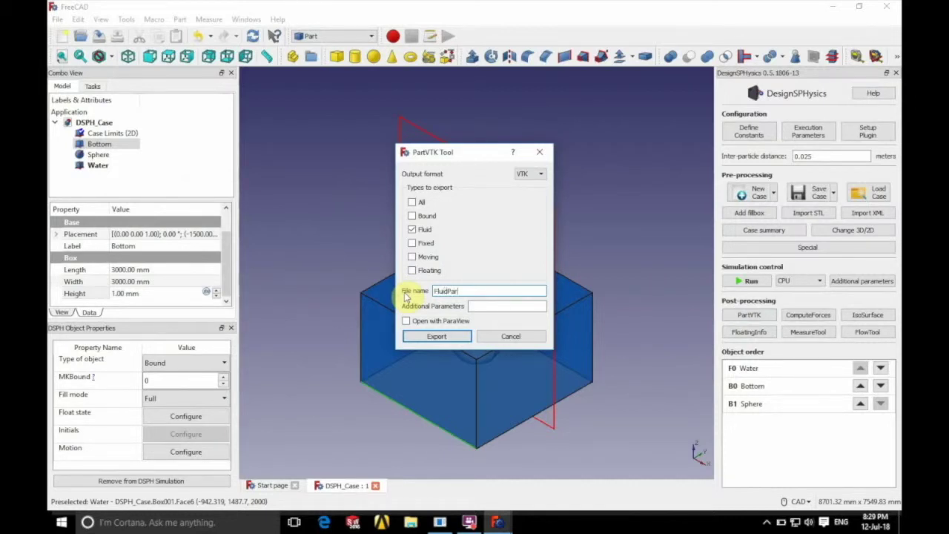
click(444, 338)
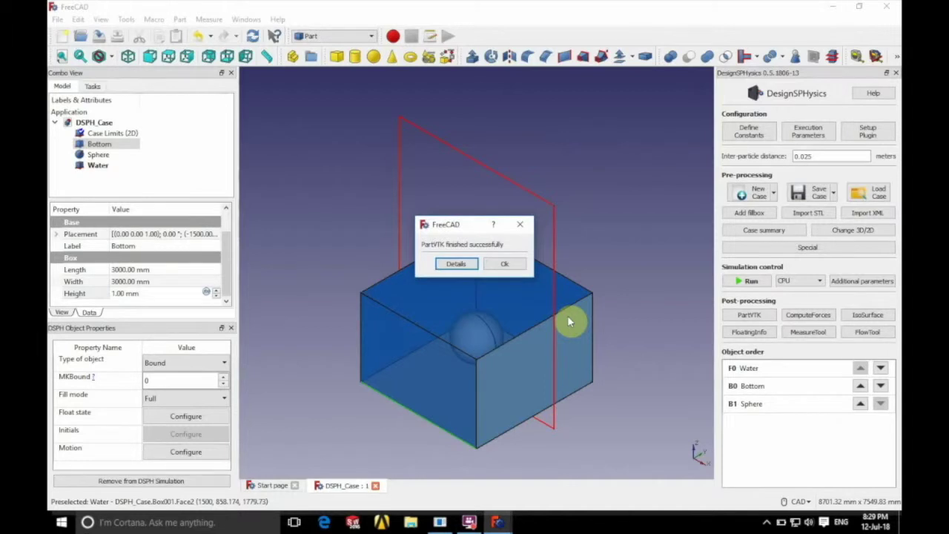
click(504, 264)
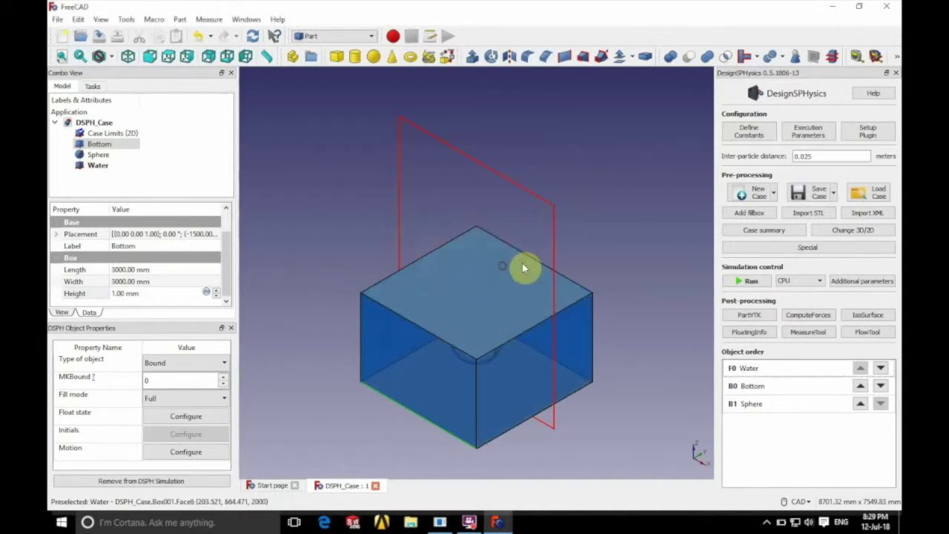
- Export only the floating particles with PartVTK as FloatingPart
click(752, 315)
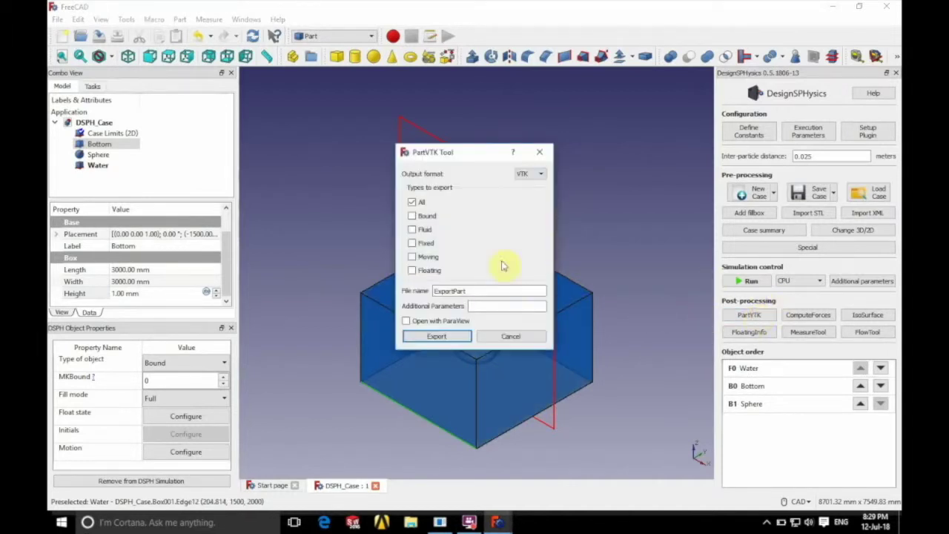
click(419, 271)
drag(476, 291, 434, 290)
text(Floating)
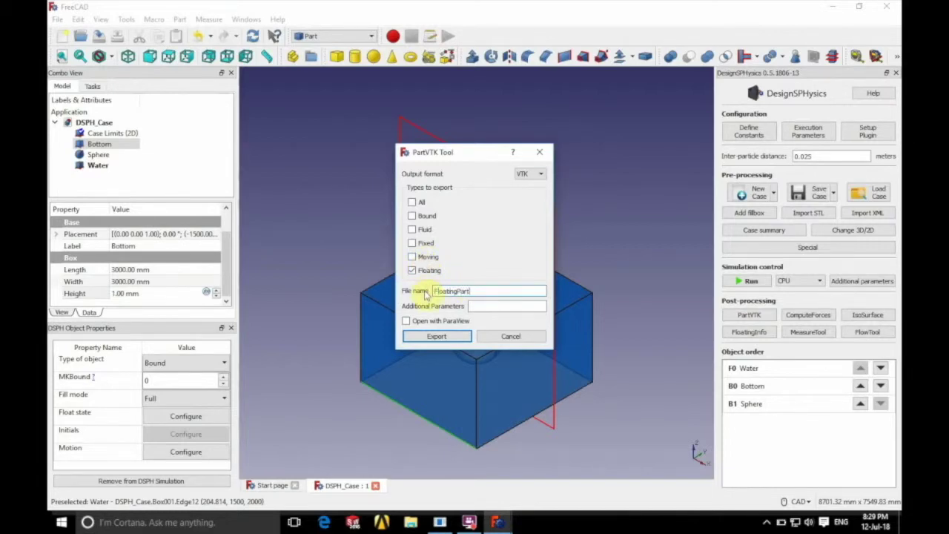
click(442, 340)
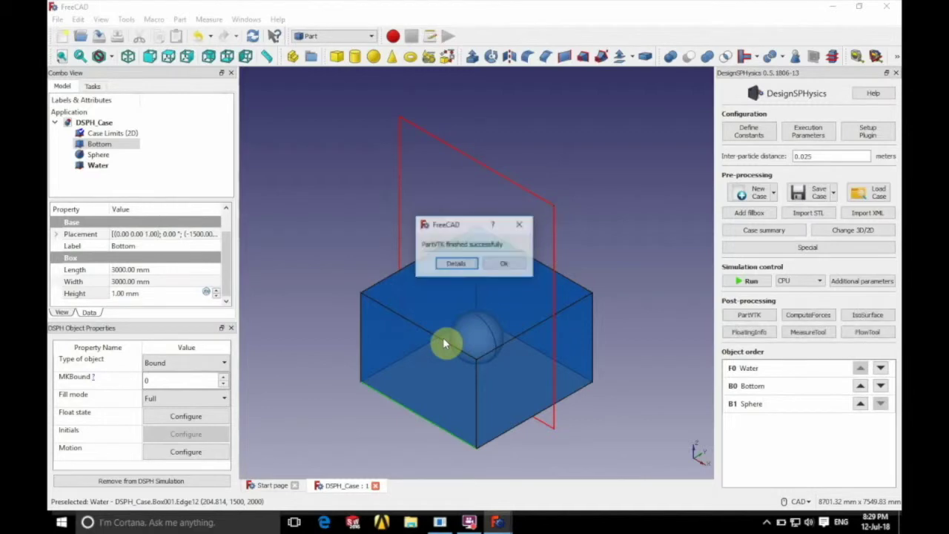
click(506, 264)
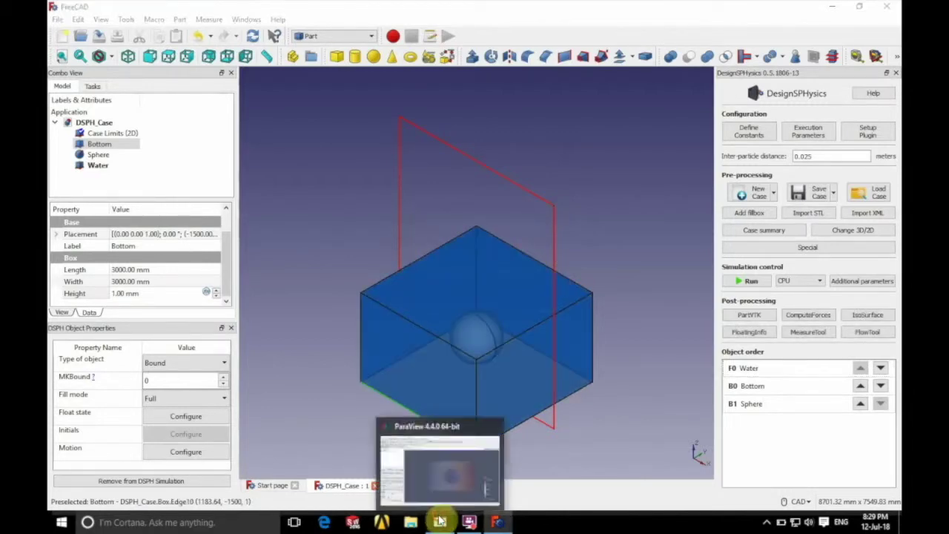
- In ParaView, delete Floating_Sphere_All and load the FloatingPart VTK file series
click(448, 474)
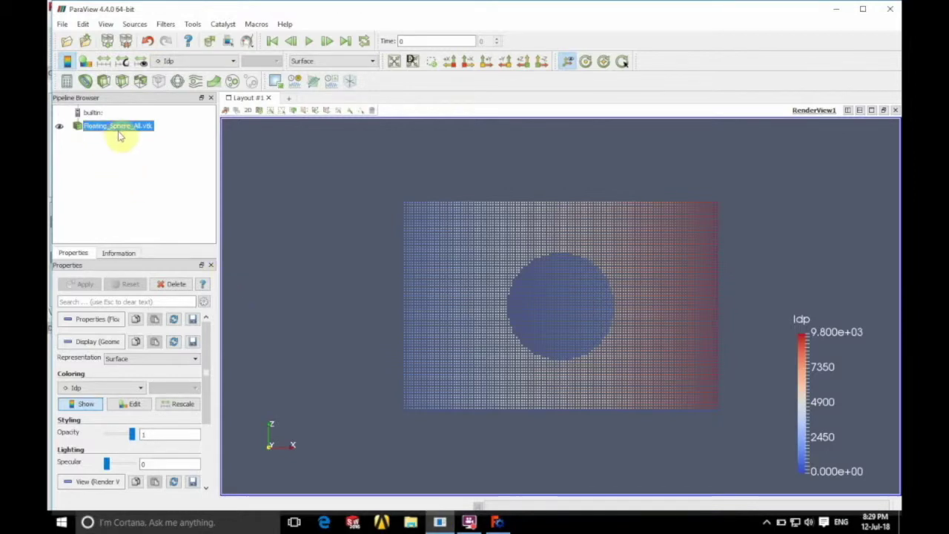
click(171, 287)
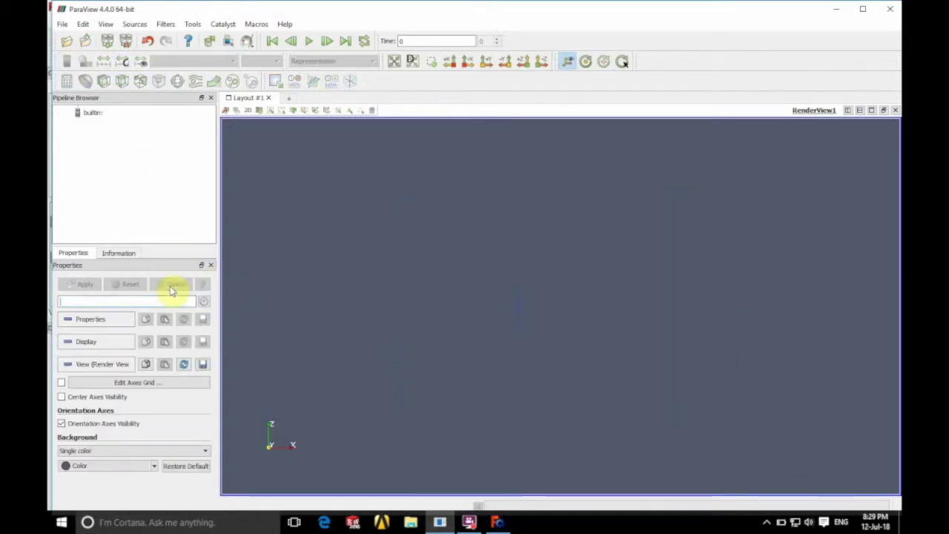
right_click(94, 146)
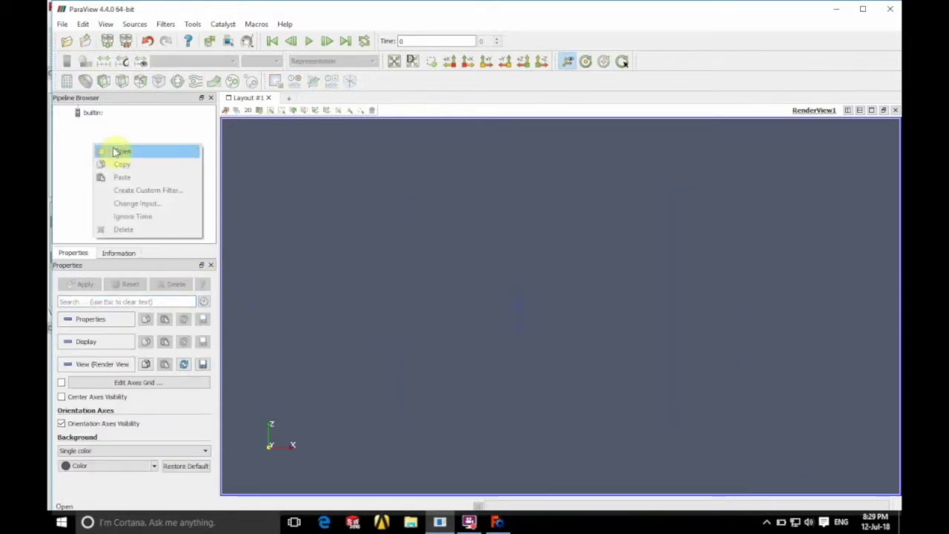
click(112, 150)
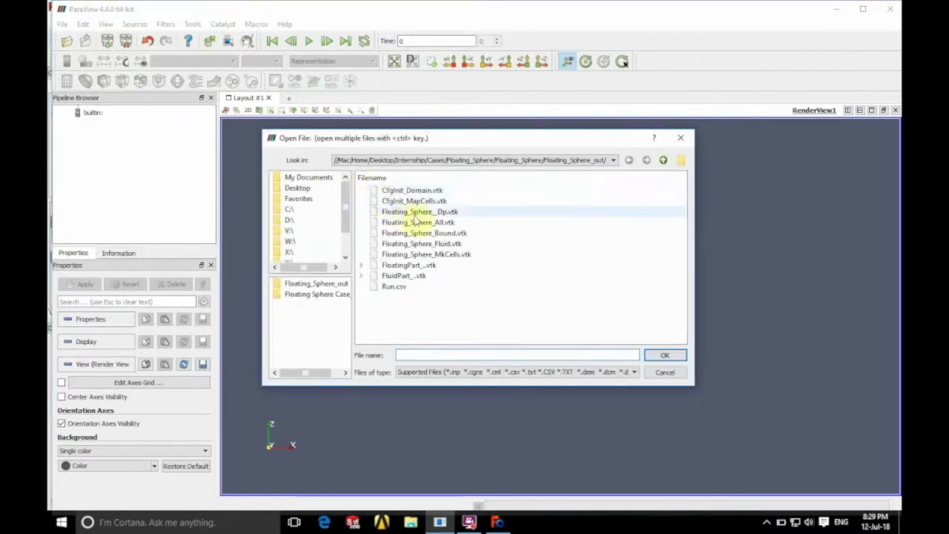
click(415, 265)
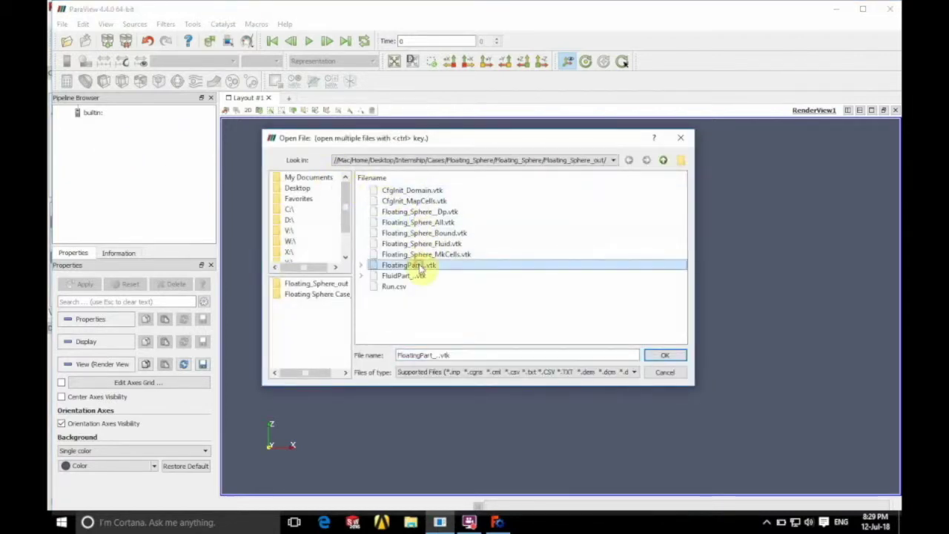
click(664, 354)
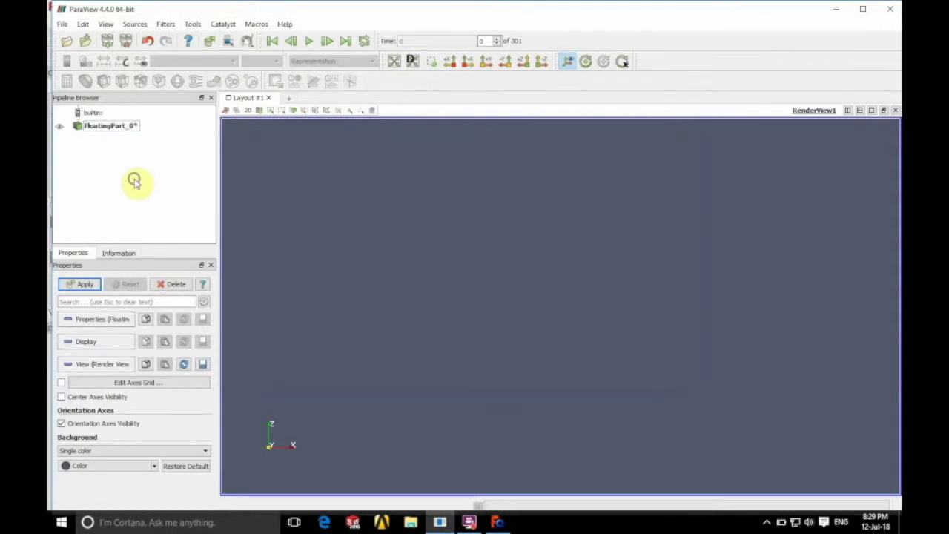
- Load the FluidPart VTK file series into the pipeline as well
right_click(136, 183)
click(151, 186)
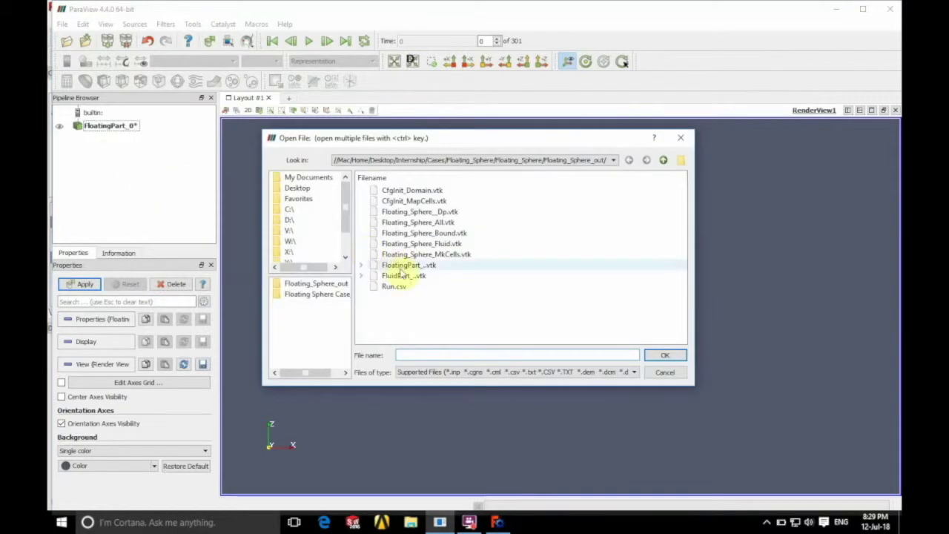
click(404, 275)
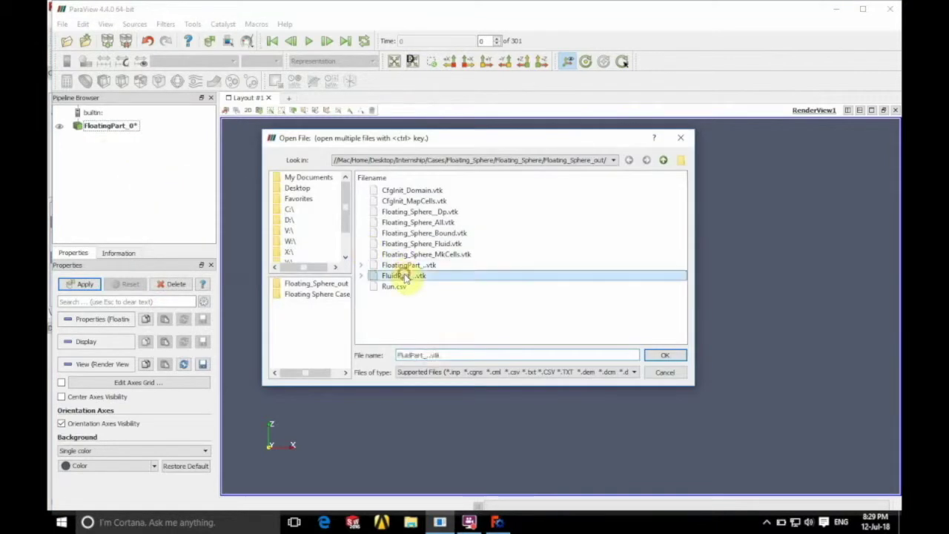
click(664, 355)
- Display the particle data viewed along -Y, colour it by Vel, and play to time step 300
click(77, 285)
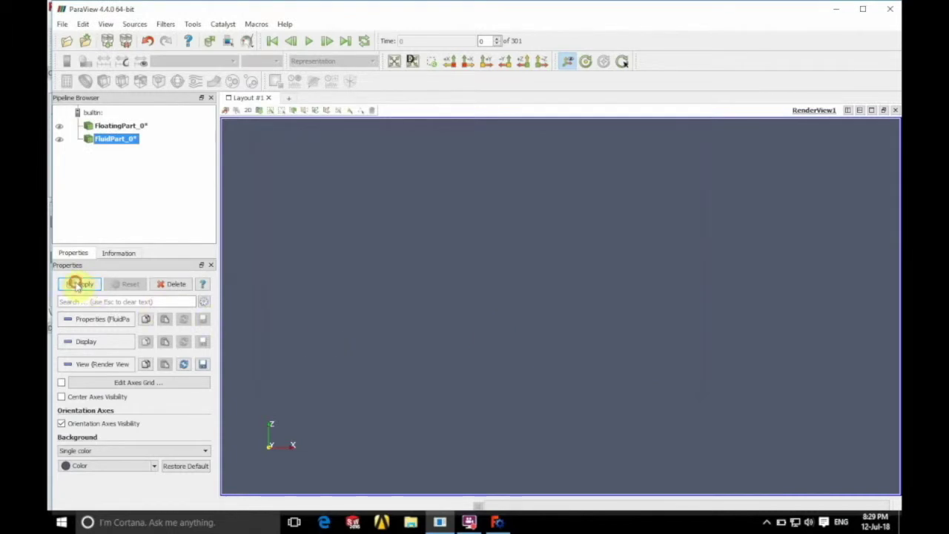
click(486, 65)
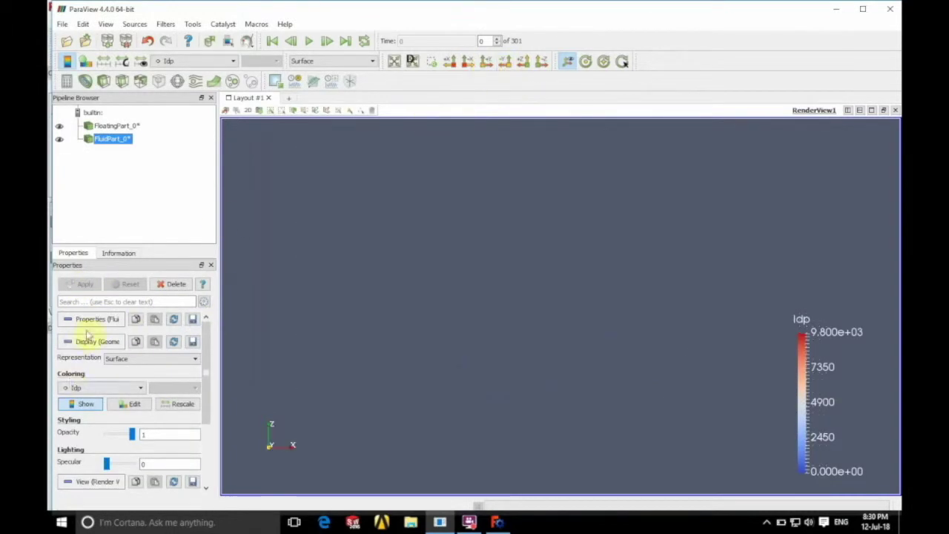
click(89, 388)
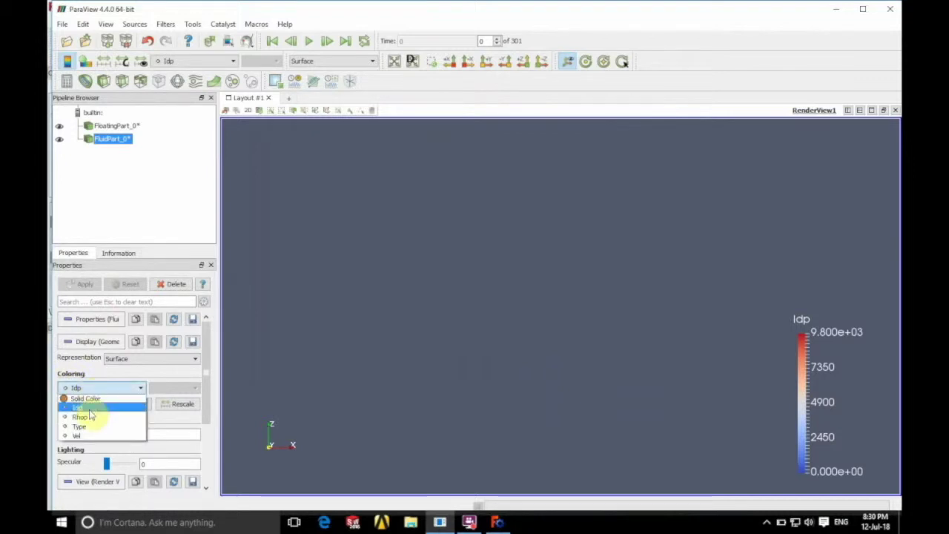
click(83, 435)
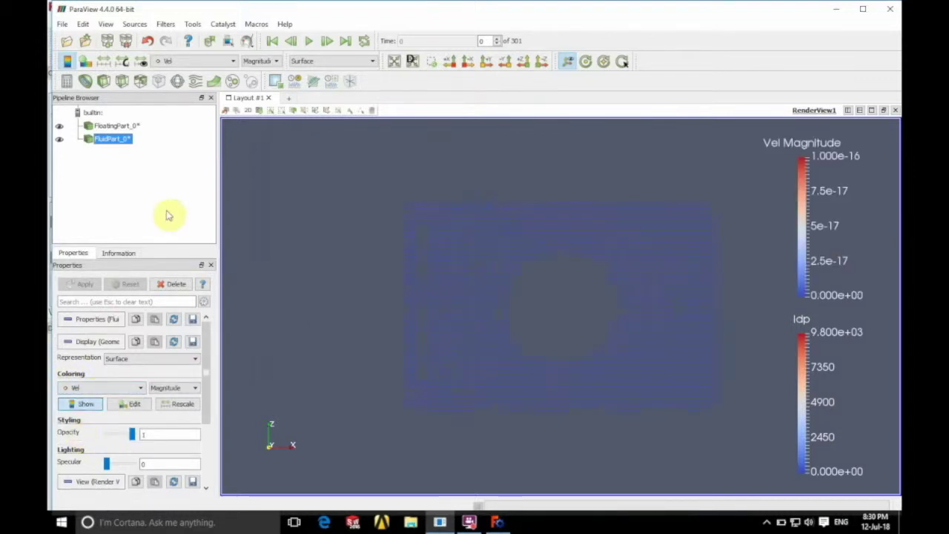
click(308, 40)
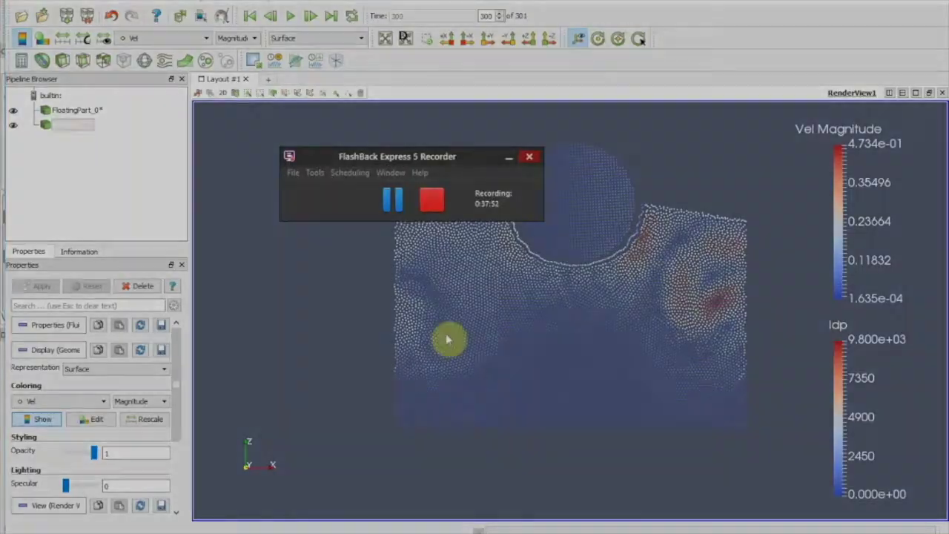
click(431, 199)
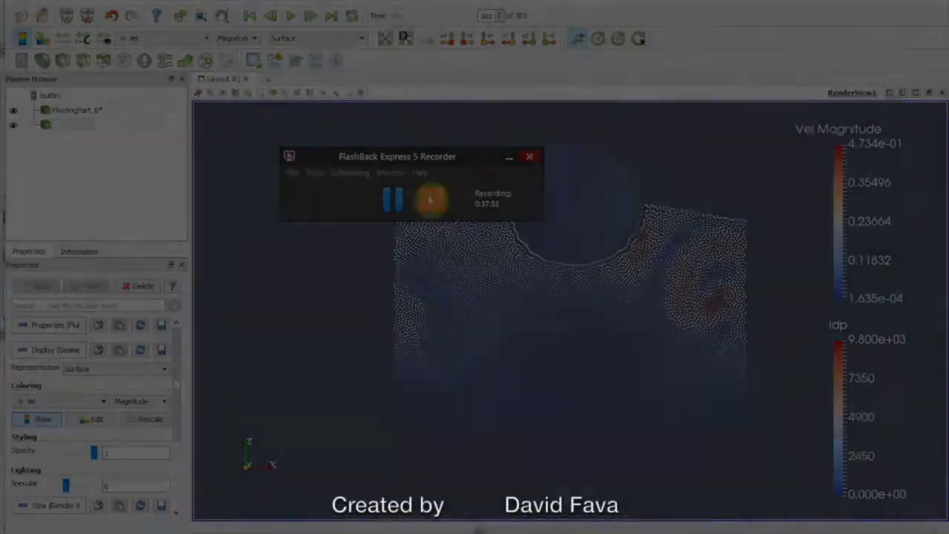